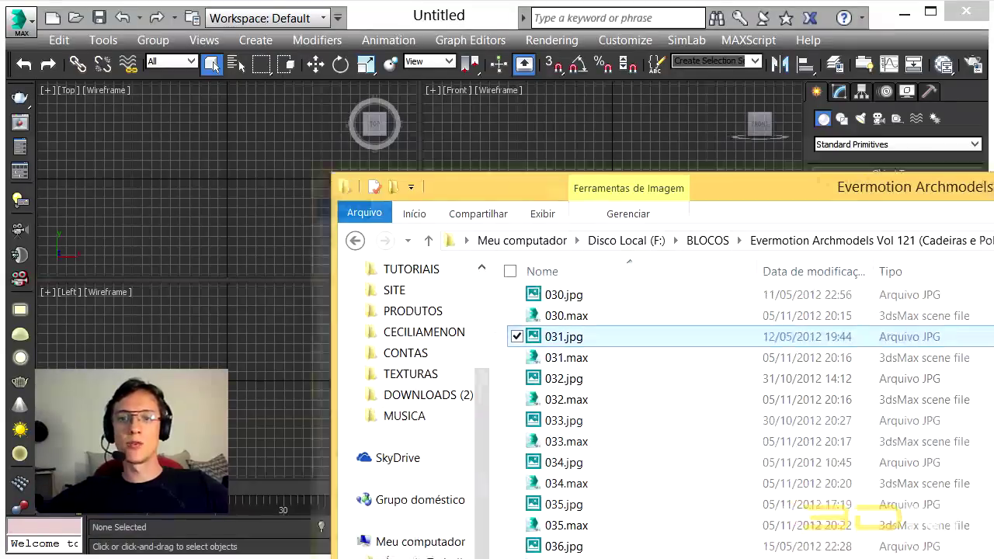
Move the chair folder window aside and bring 3ds Max back to the front
drag(986, 196, 846, 151)
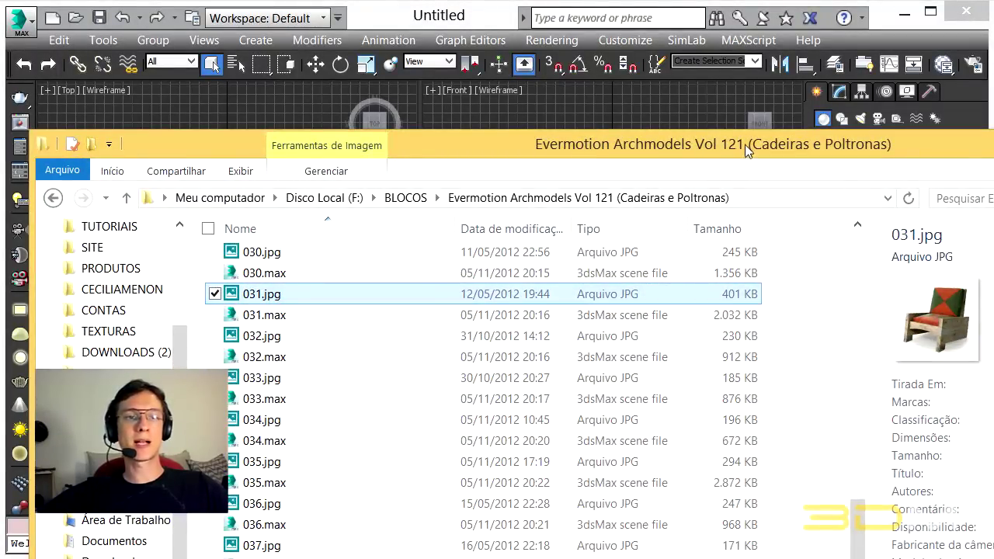
drag(745, 144, 559, 119)
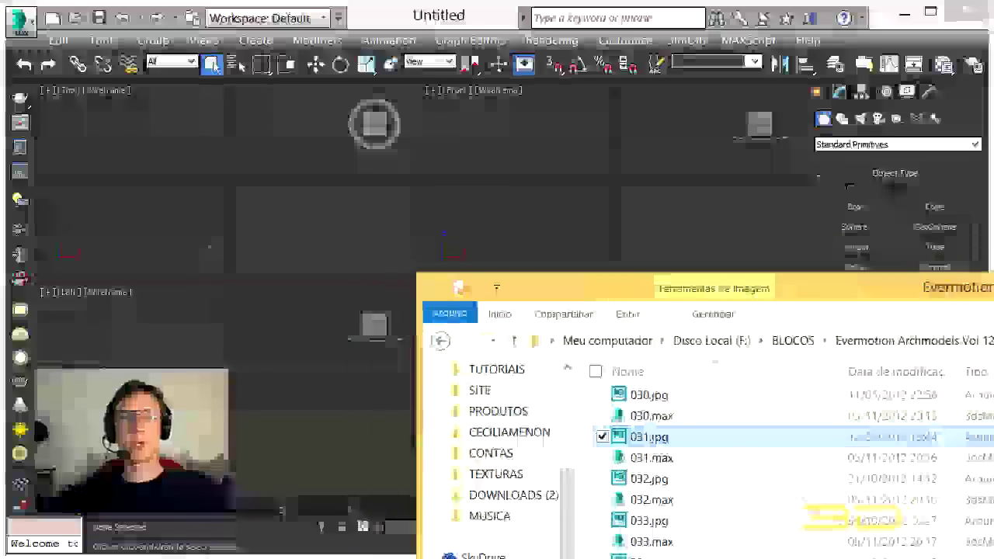
click(431, 14)
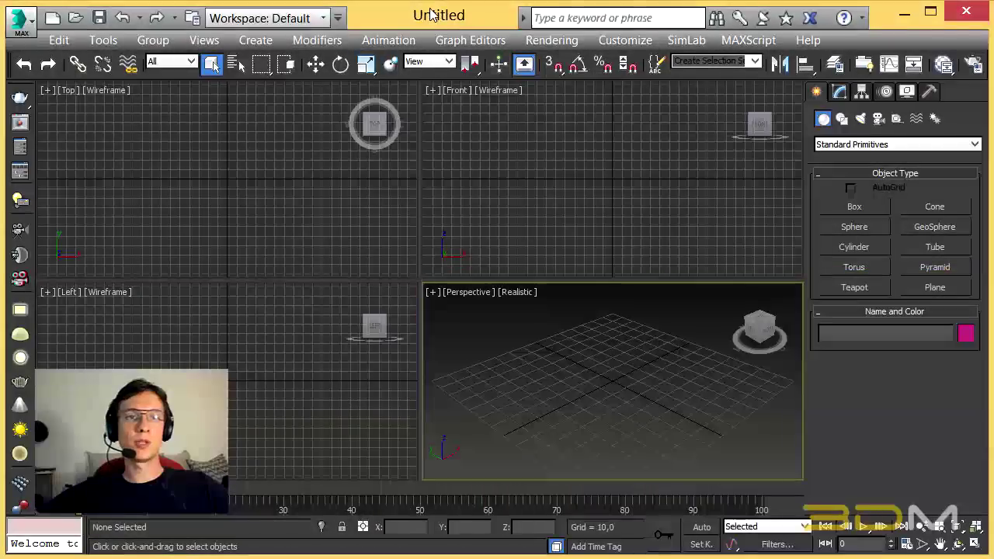
Start a Merge and browse to BLOCOS\Evermotion Archmodels Vol 121
click(21, 26)
mouse_move(73, 289)
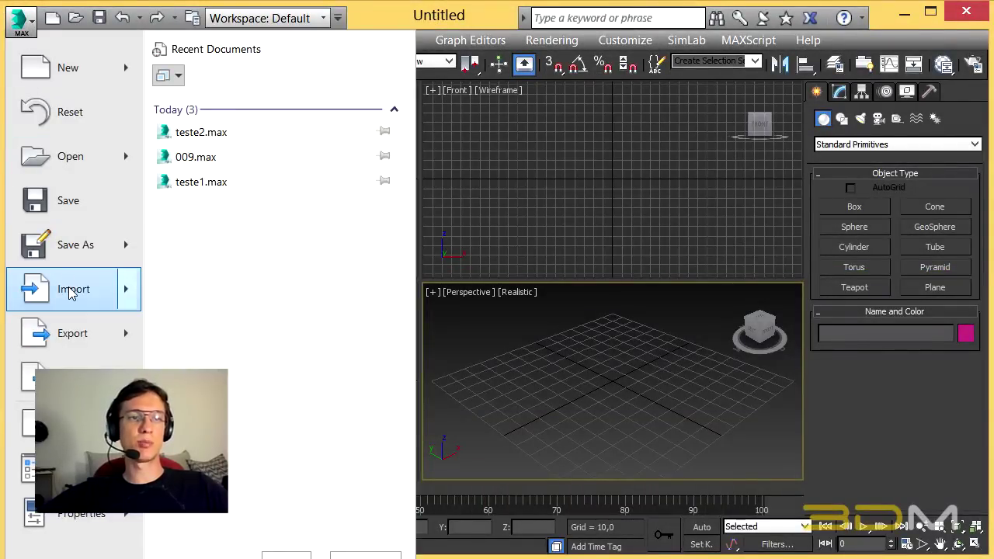
click(226, 173)
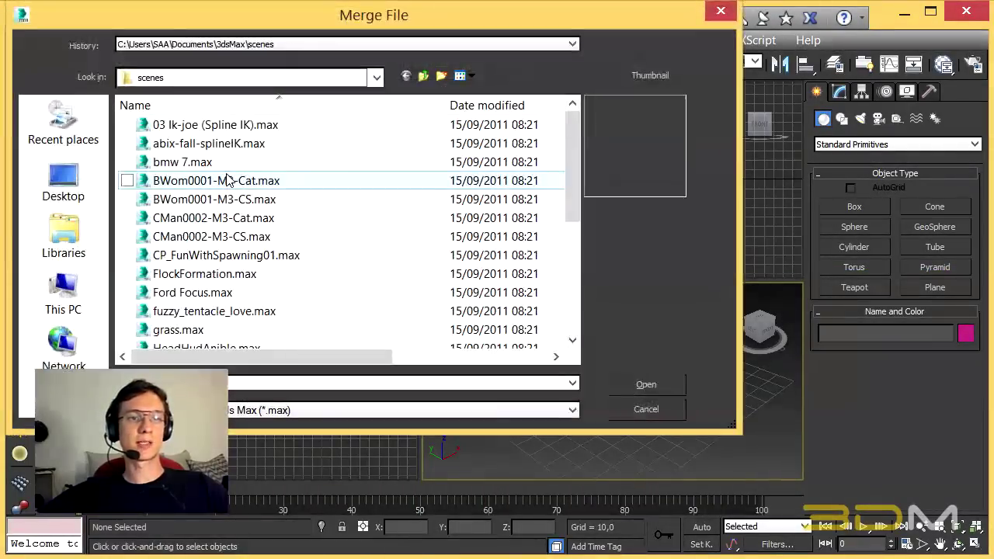
click(247, 77)
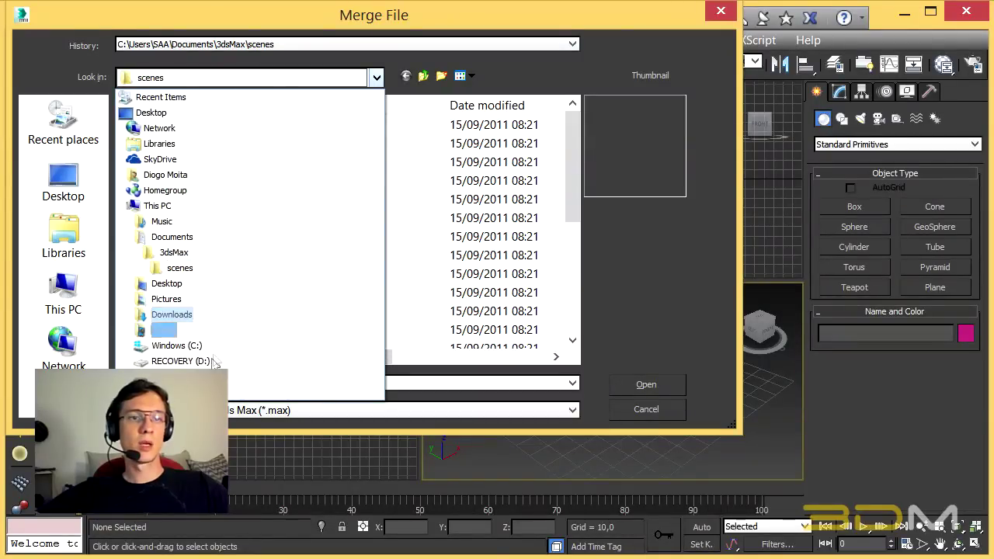
click(179, 377)
double_click(194, 149)
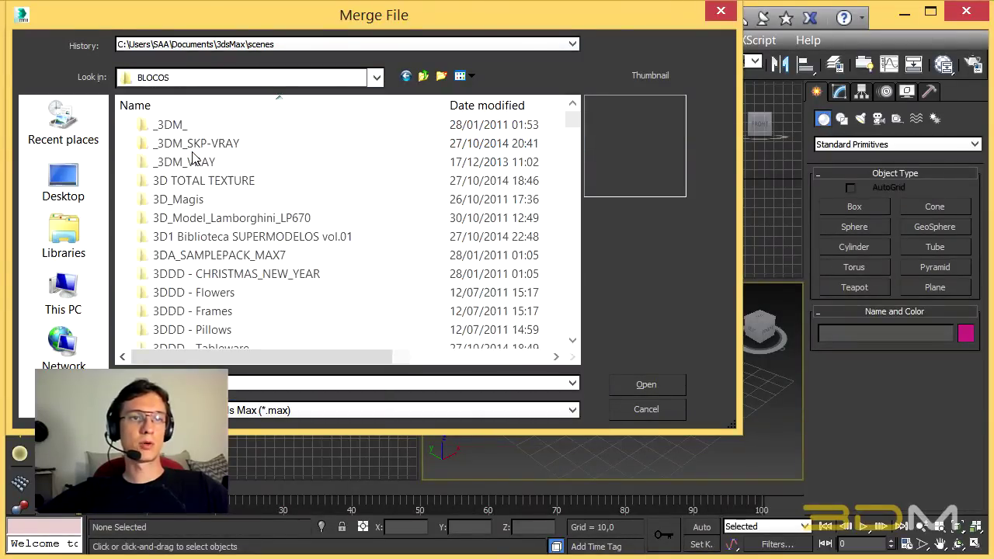
scroll(208, 236, down, 5)
scroll(210, 237, down, 5)
scroll(211, 245, down, 5)
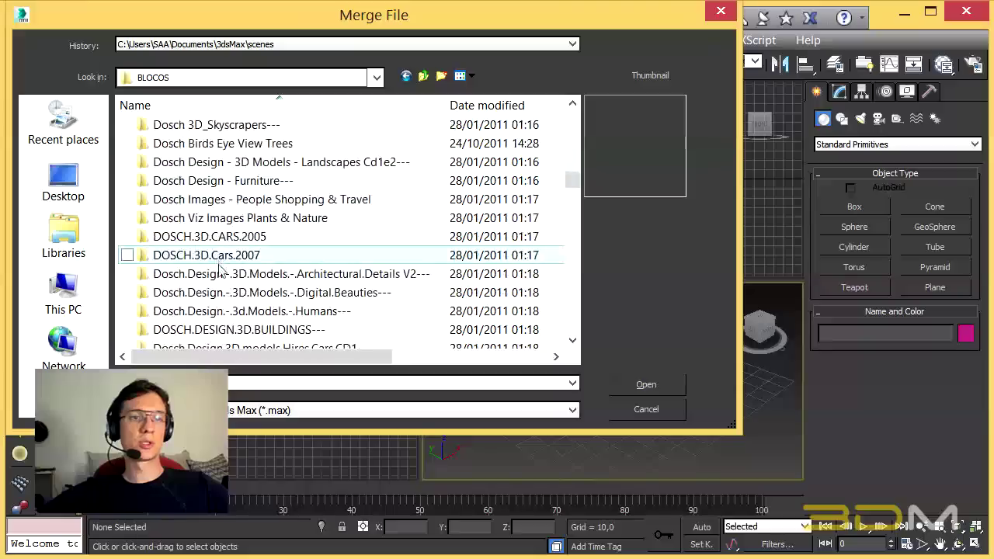
scroll(221, 272, down, 5)
scroll(224, 291, down, 3)
scroll(224, 292, down, 6)
scroll(224, 291, down, 6)
scroll(224, 291, down, 5)
scroll(224, 291, down, 1)
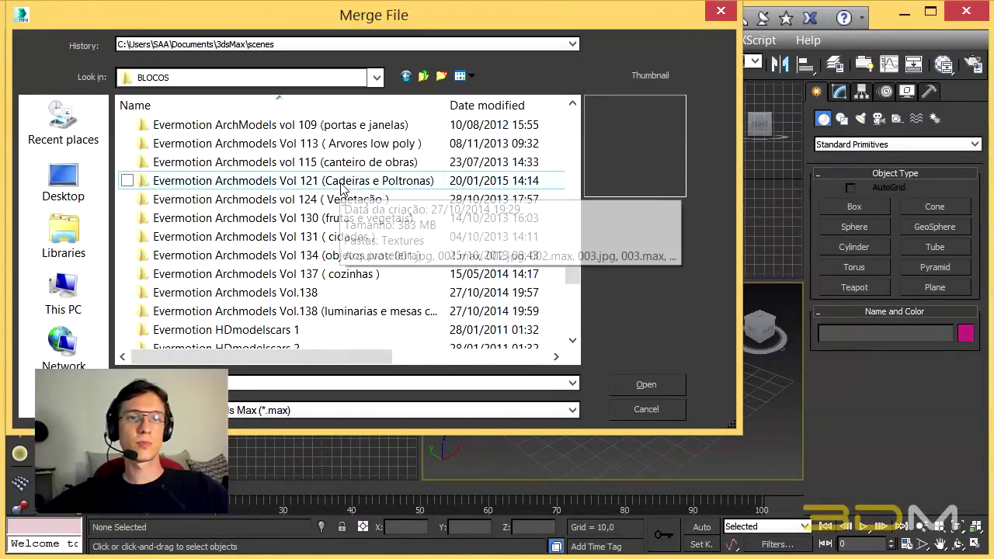
double_click(340, 189)
Merge all objects from 031.max into the scene
click(201, 311)
scroll(202, 313, down, 6)
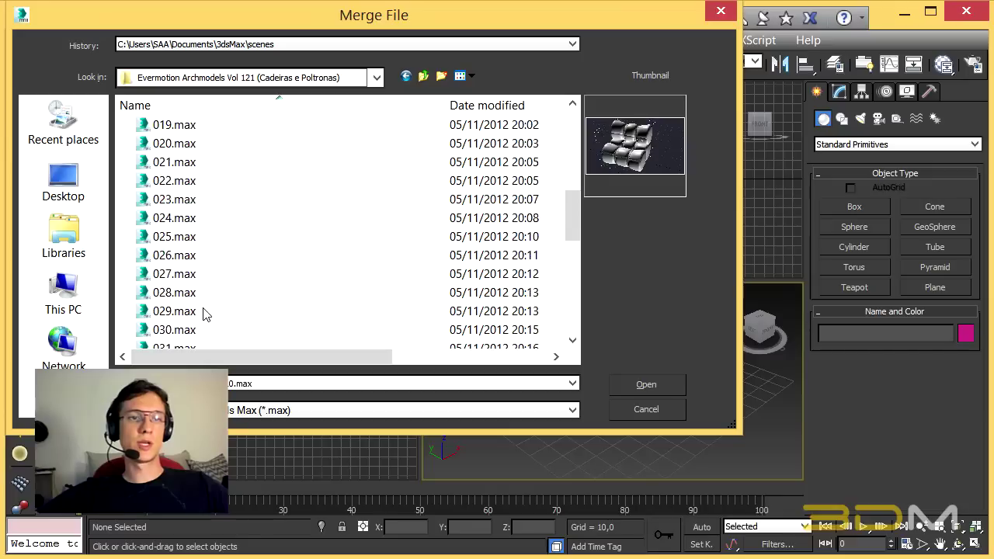
scroll(201, 313, down, 2)
click(184, 241)
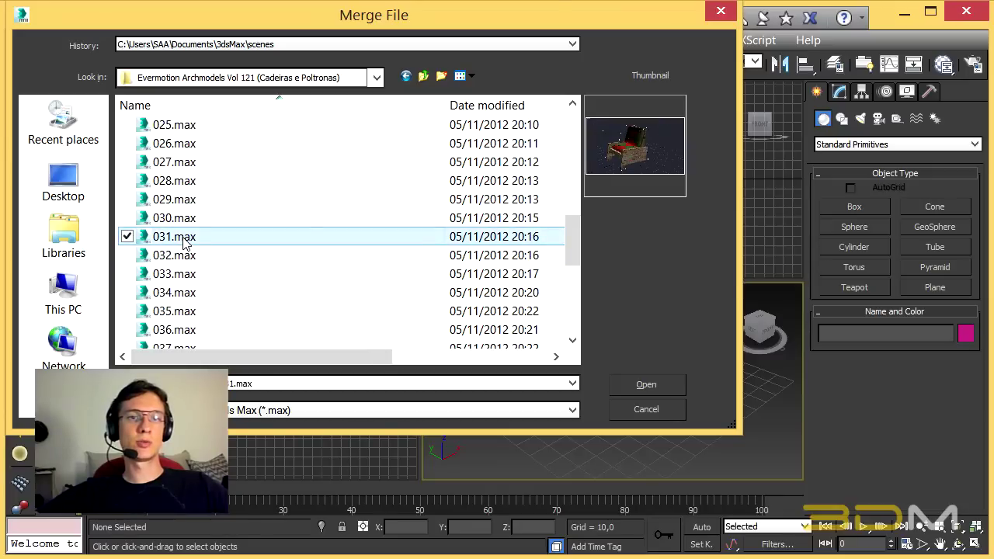
click(646, 384)
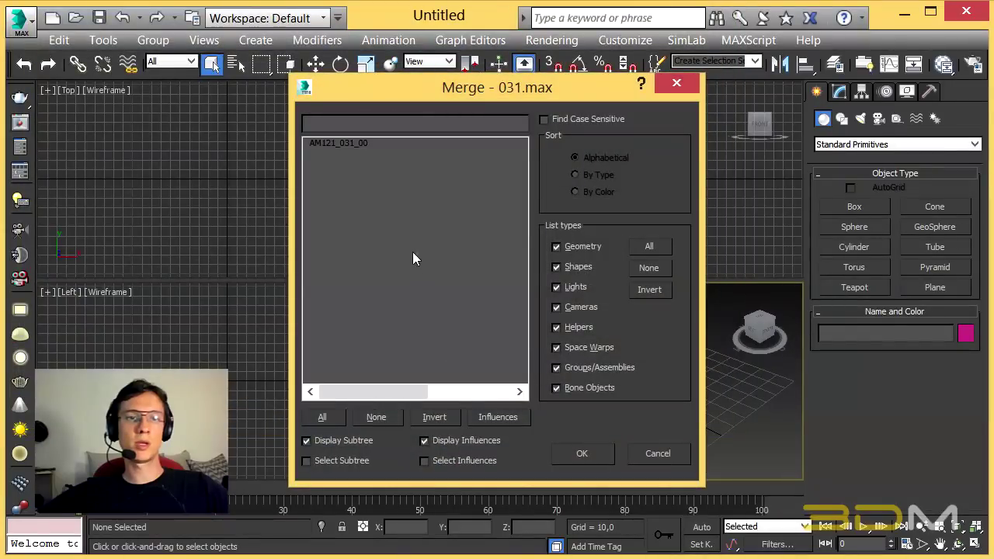
click(334, 417)
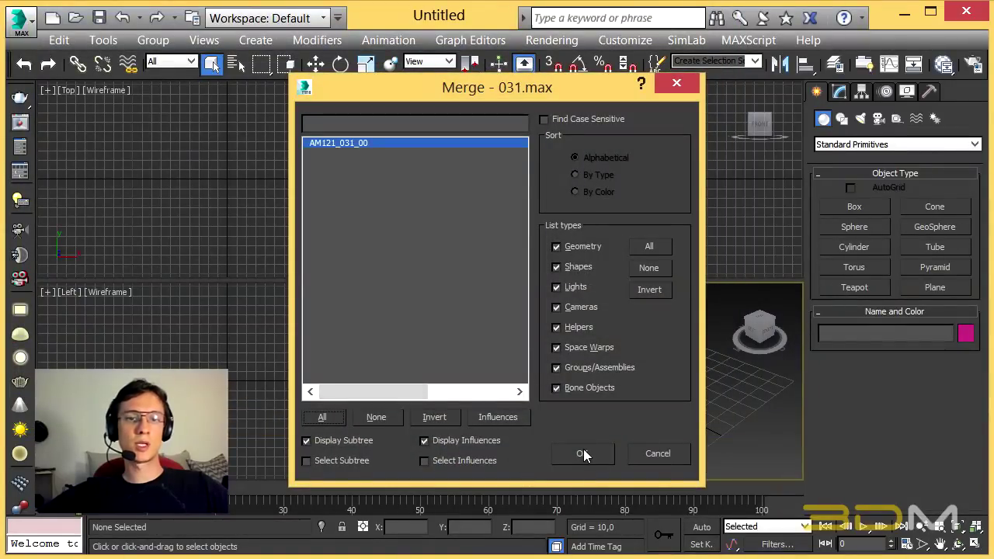
click(583, 454)
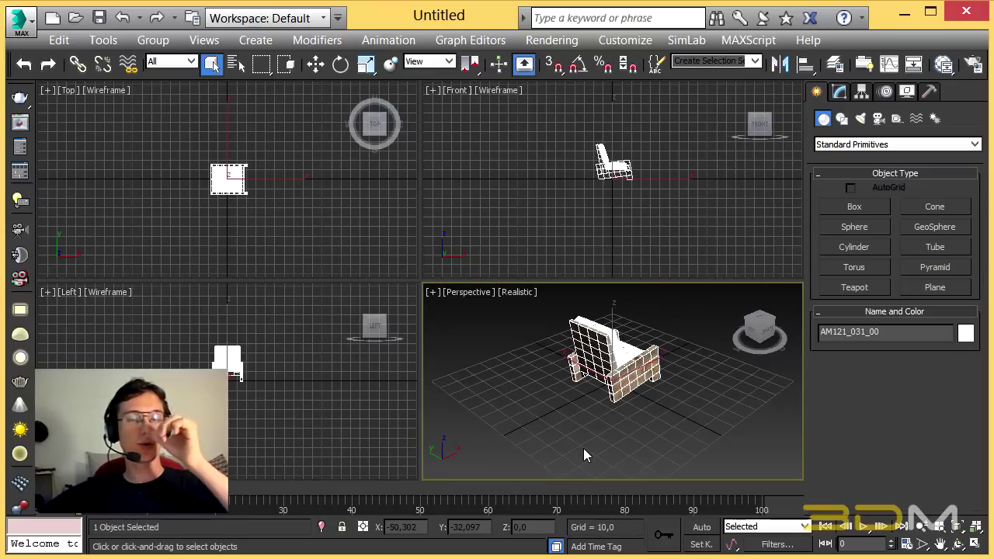
Maximize the Perspective viewport, deselect the chair, and orbit and pan to a near-front view
click(976, 543)
mouse_move(554, 332)
alt+middle_down()
mouse_move(473, 355)
mouse_move(559, 377)
mouse_move(542, 337)
mouse_move(411, 326)
mouse_move(414, 288)
alt+middle_up()
scroll(415, 288, up, 10)
scroll(308, 243, down, 7)
click(779, 278)
middle_drag(724, 282, 574, 378)
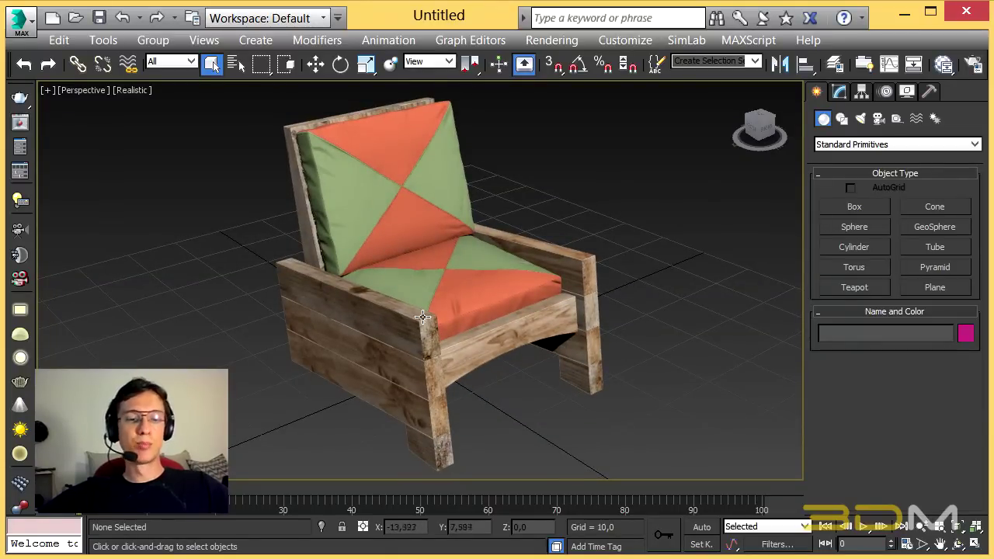
alt+middle_drag(421, 319, 461, 301)
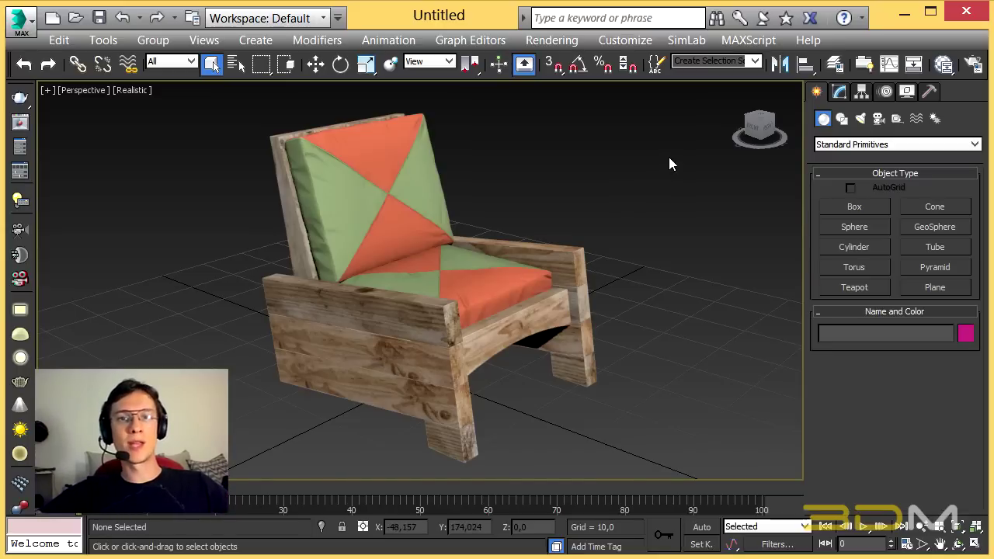
Open the Slate Material Editor and load the chair's materials into View1
click(836, 65)
click(330, 89)
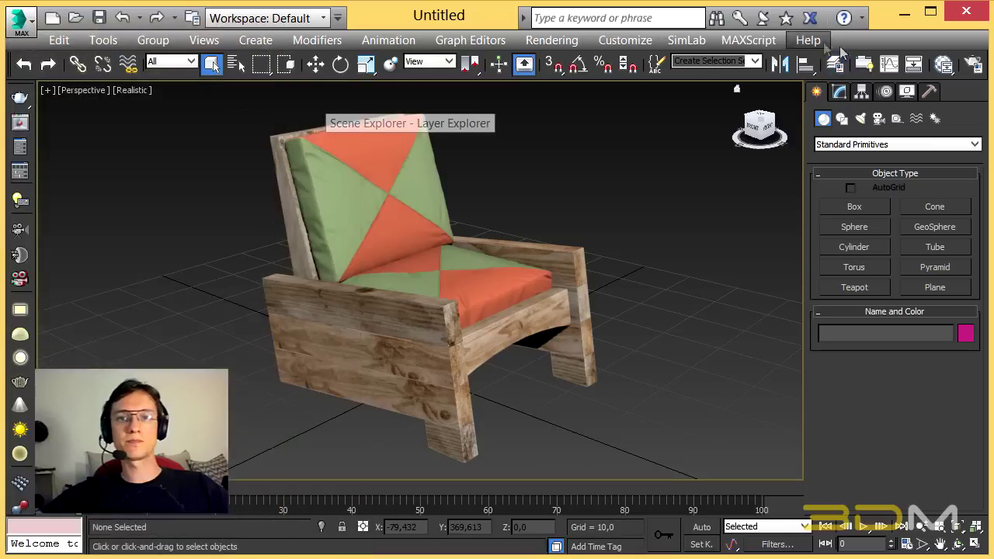
click(944, 67)
mouse_move(544, 250)
mouse_down()
mouse_move(256, 38)
mouse_move(193, 30)
mouse_move(226, 109)
mouse_move(248, 350)
mouse_up()
click(359, 131)
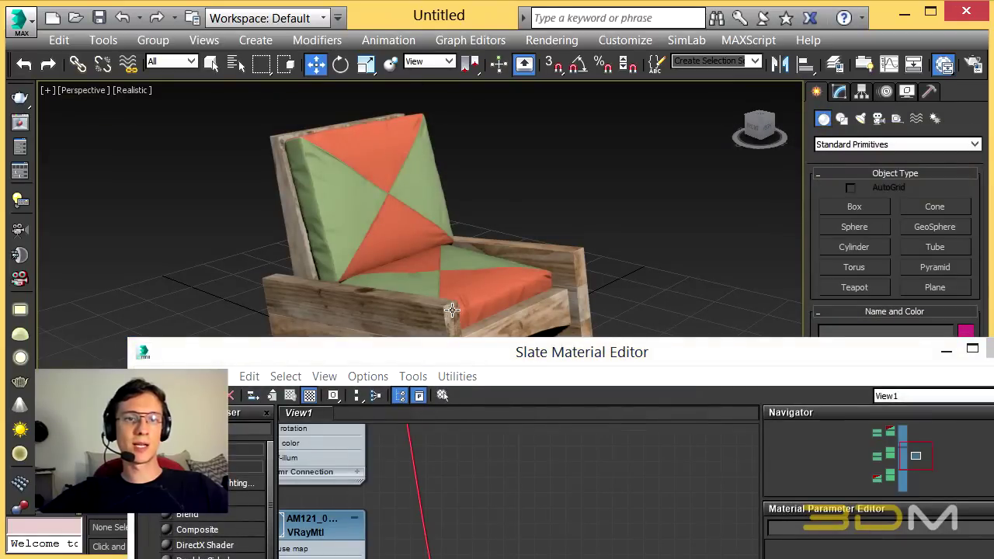
drag(473, 356, 379, 26)
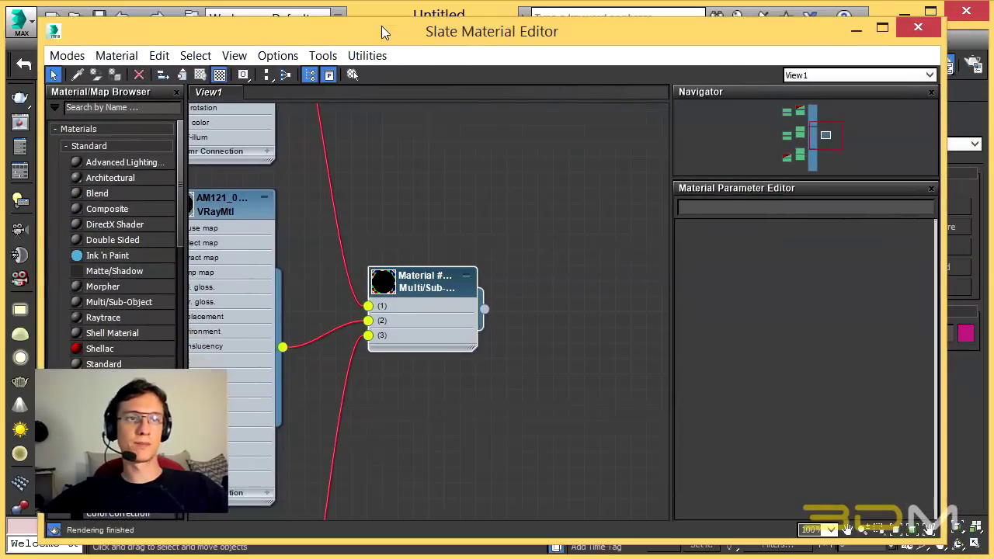
Zoom extents on the material network, inspect the wood VRayMtl settings, then close the editor
scroll(513, 333, down, 3)
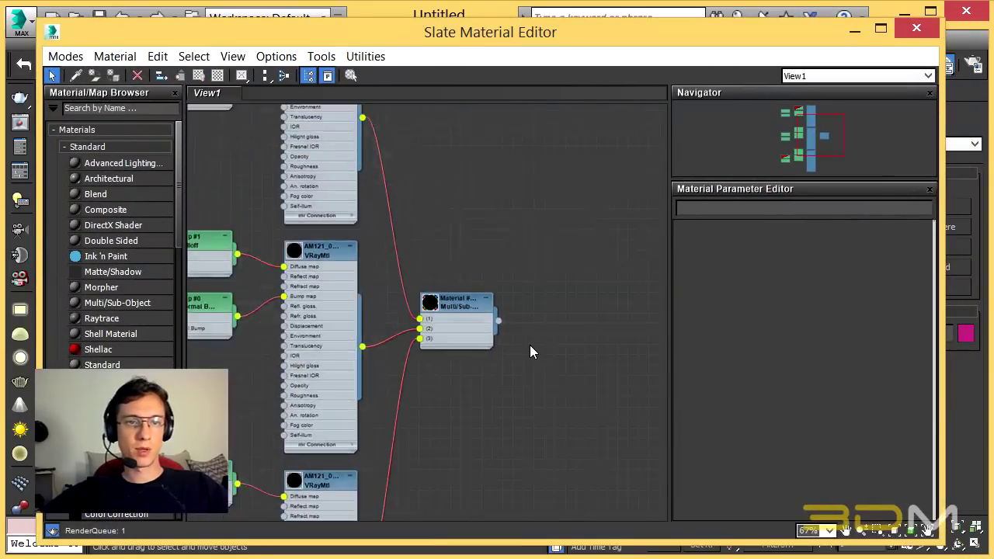
scroll(529, 345, down, 3)
scroll(450, 238, down, 3)
key(z)
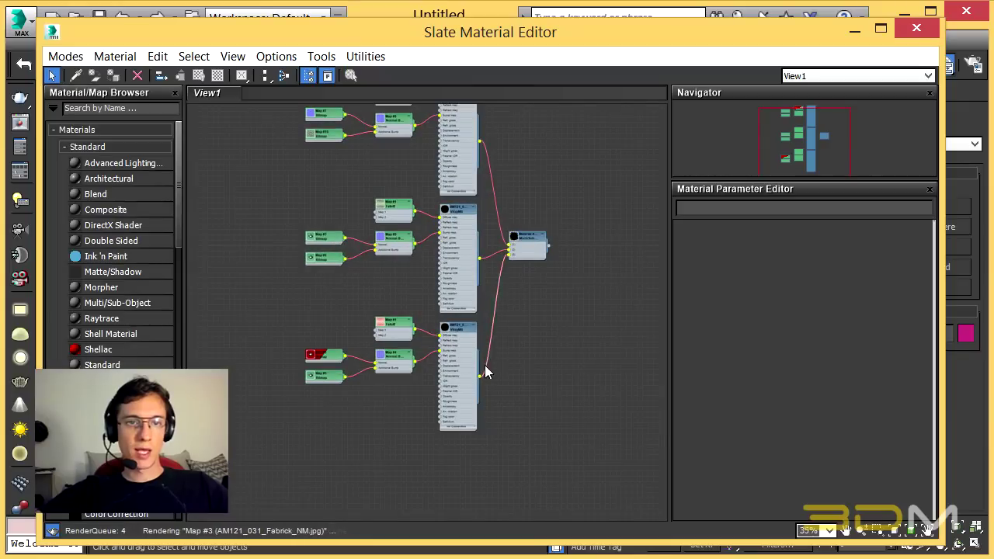
scroll(466, 147, up, 5)
double_click(468, 140)
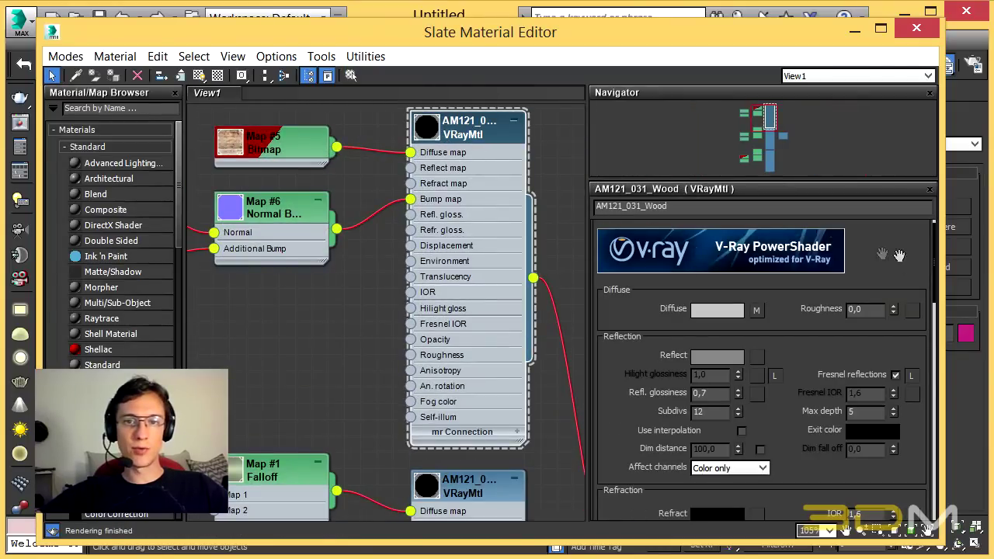
scroll(392, 273, down, 2)
scroll(399, 215, down, 2)
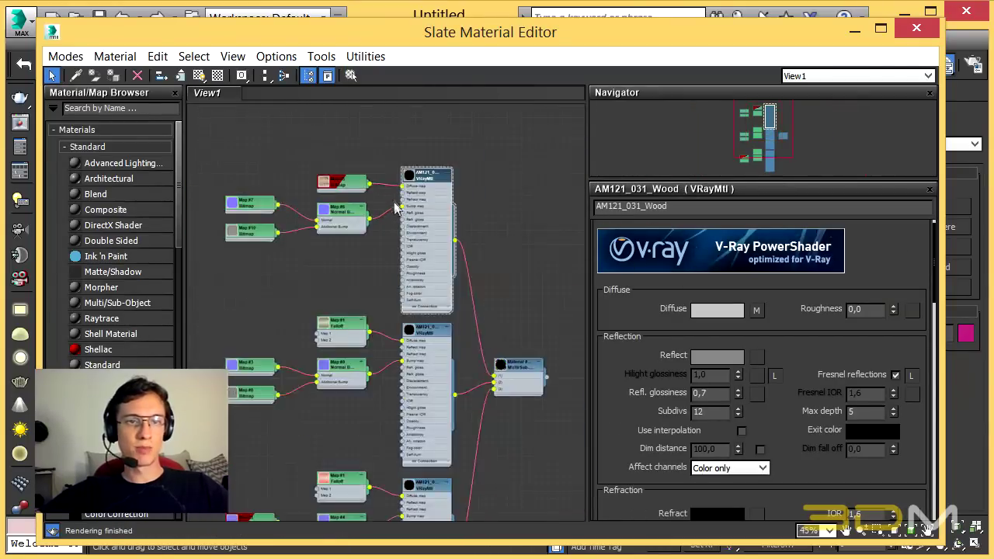
scroll(400, 217, down, 2)
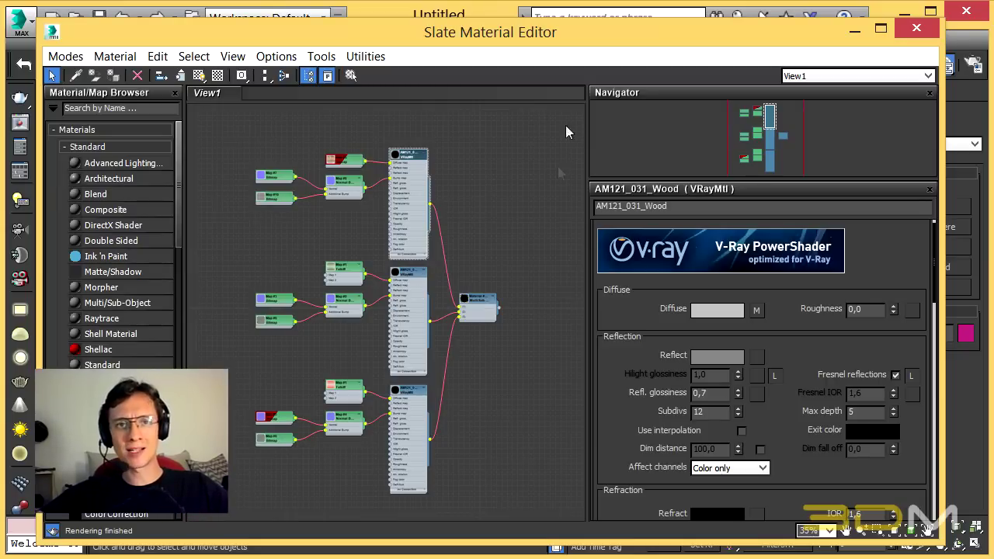
click(854, 28)
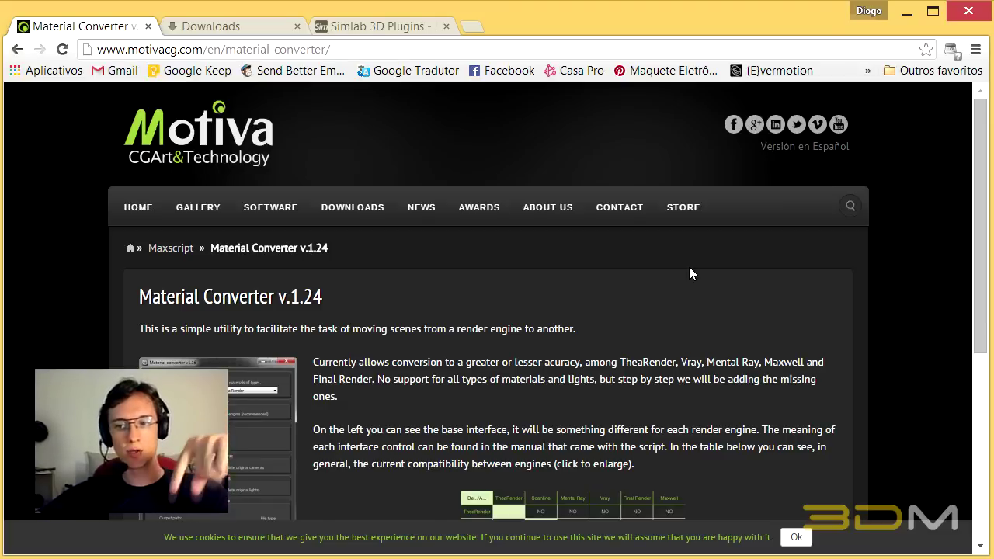
Read through the Material Converter v.1.24 page in Chrome, then minimize the browser
scroll(689, 272, down, 2)
scroll(301, 189, up, 1)
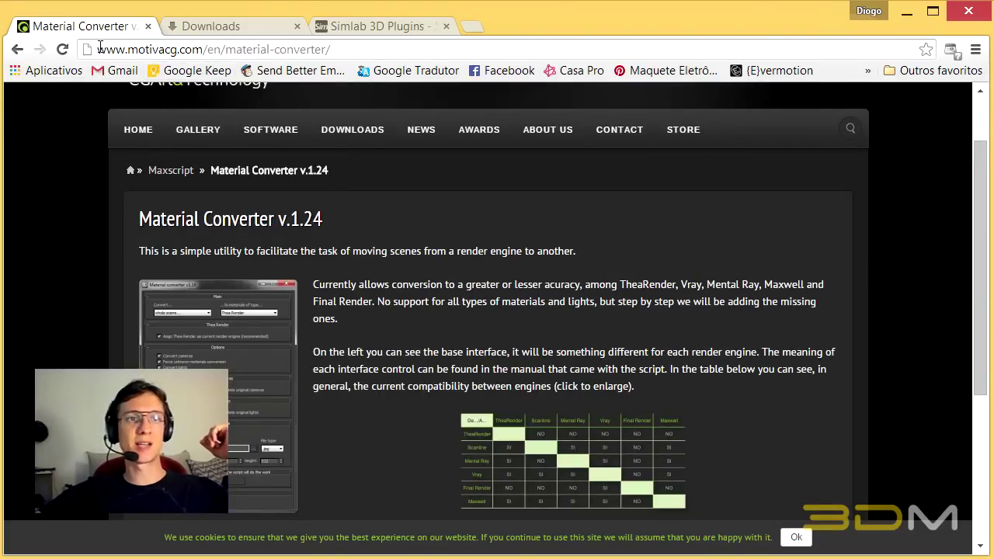
drag(129, 48, 194, 47)
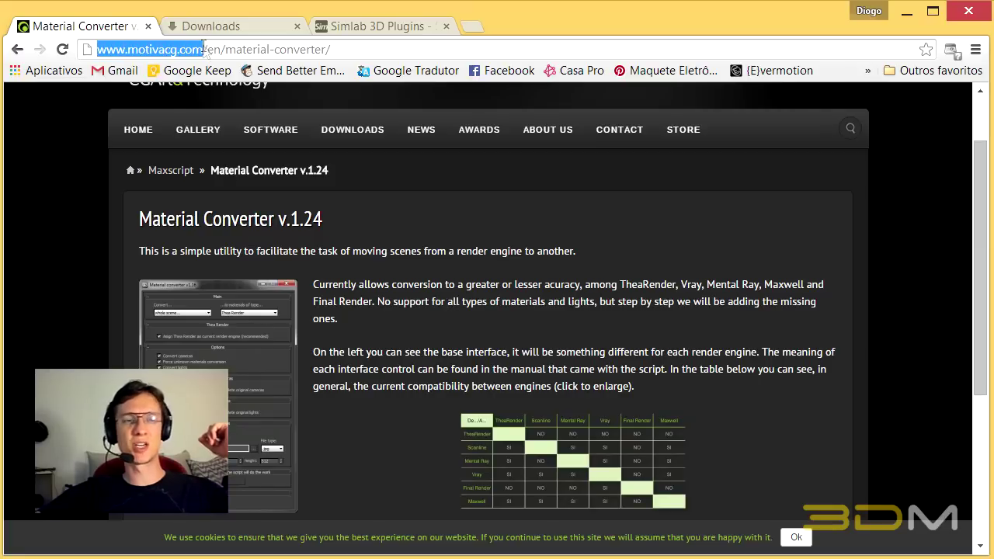
mouse_move(189, 70)
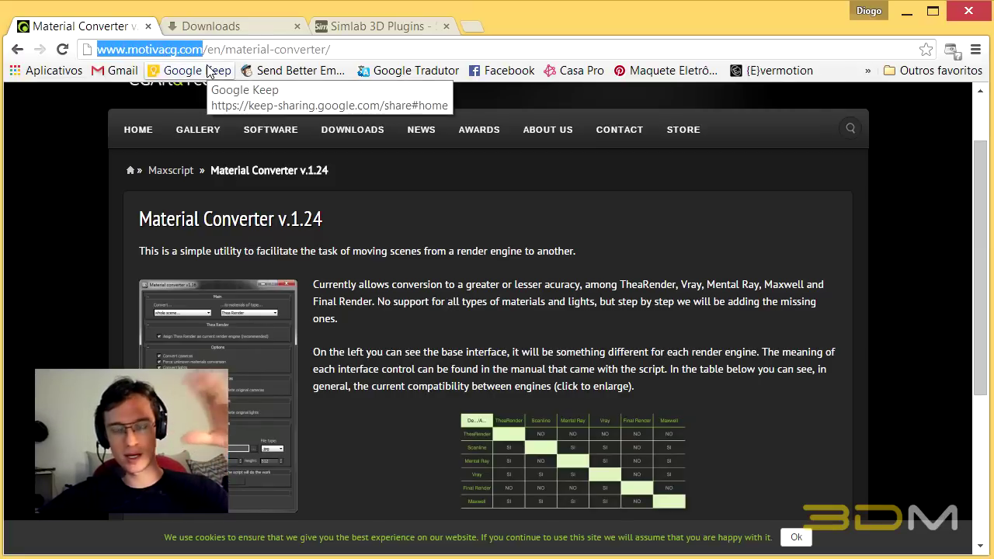
click(727, 223)
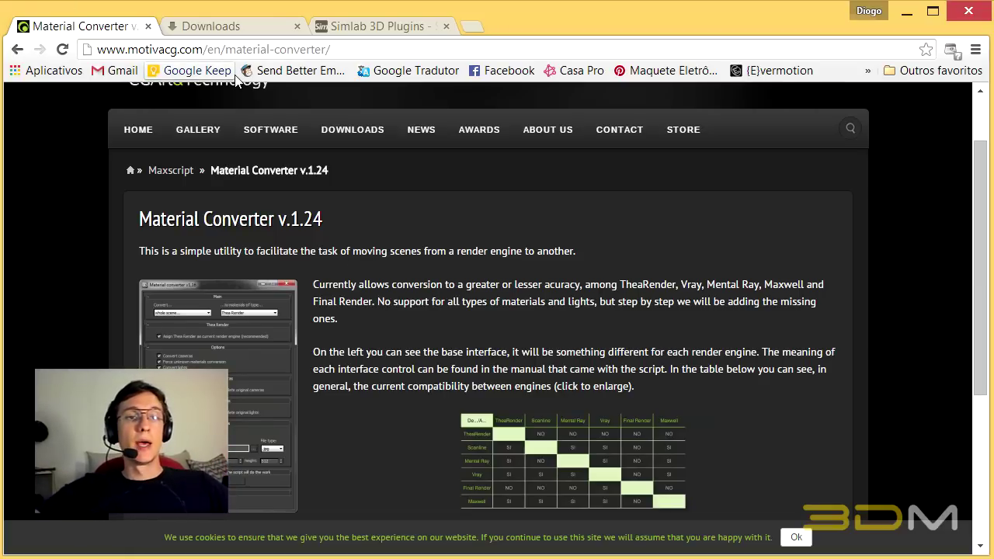
click(906, 11)
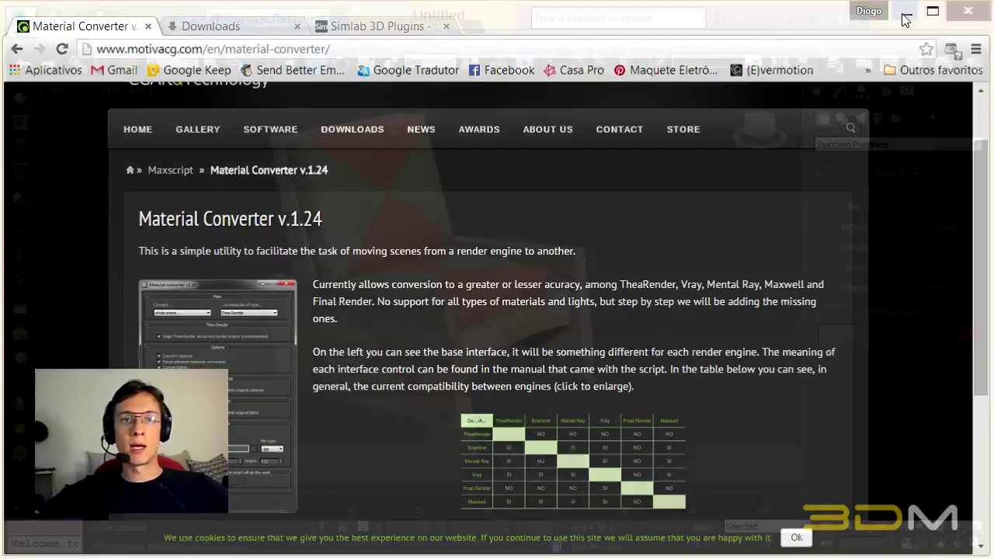
Run the conversor_v1.24.mse material converter script
click(763, 40)
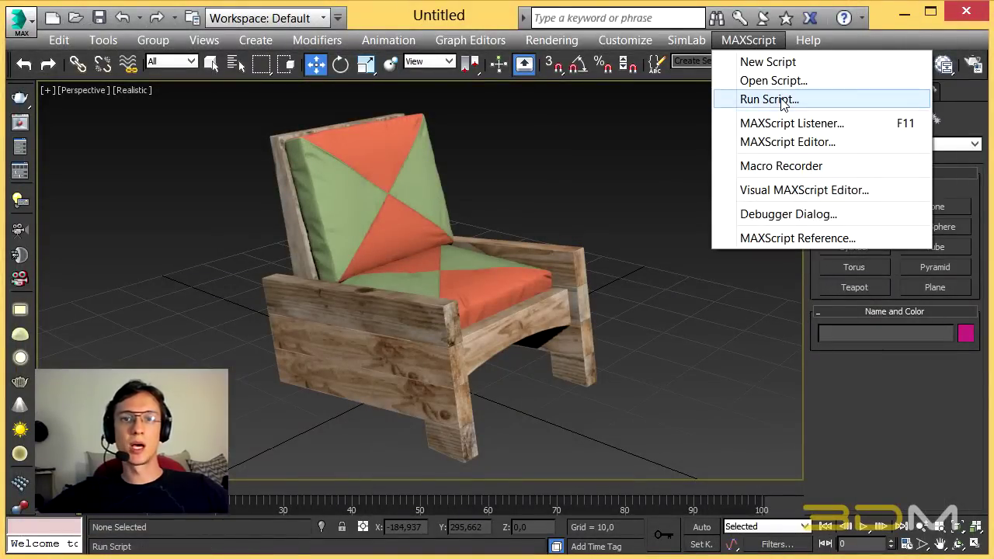
click(780, 98)
click(229, 230)
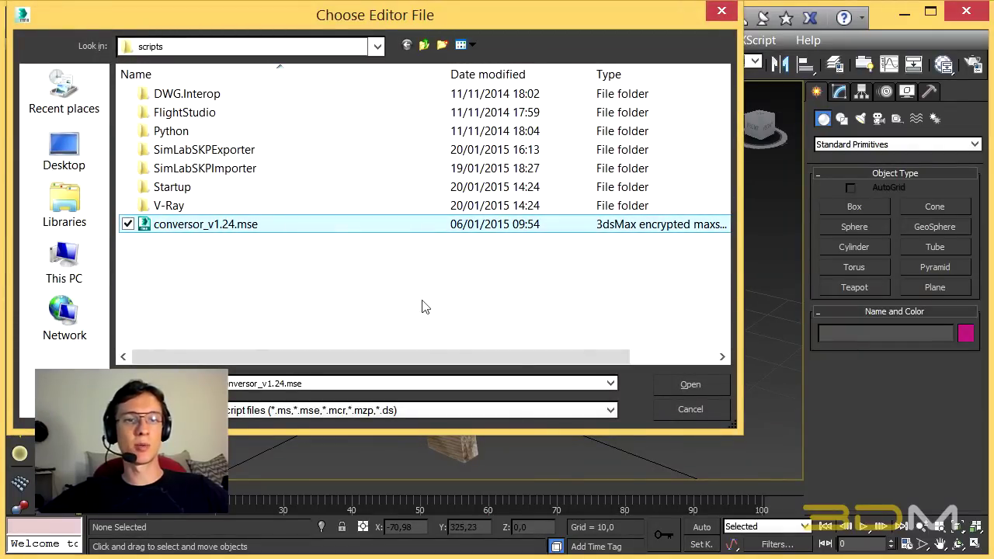
click(692, 385)
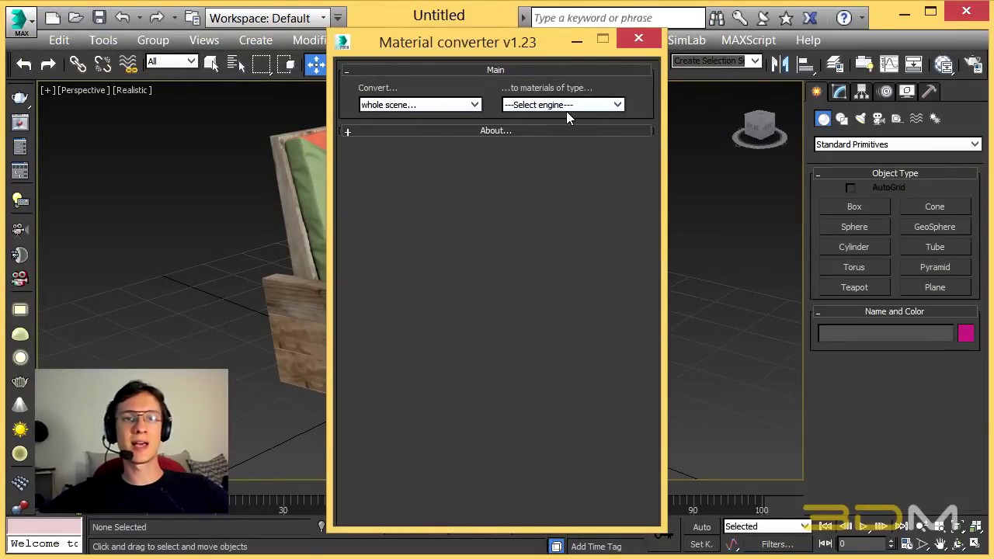
Convert all scene materials to Scanline, decline the change log, and close the converter
click(586, 109)
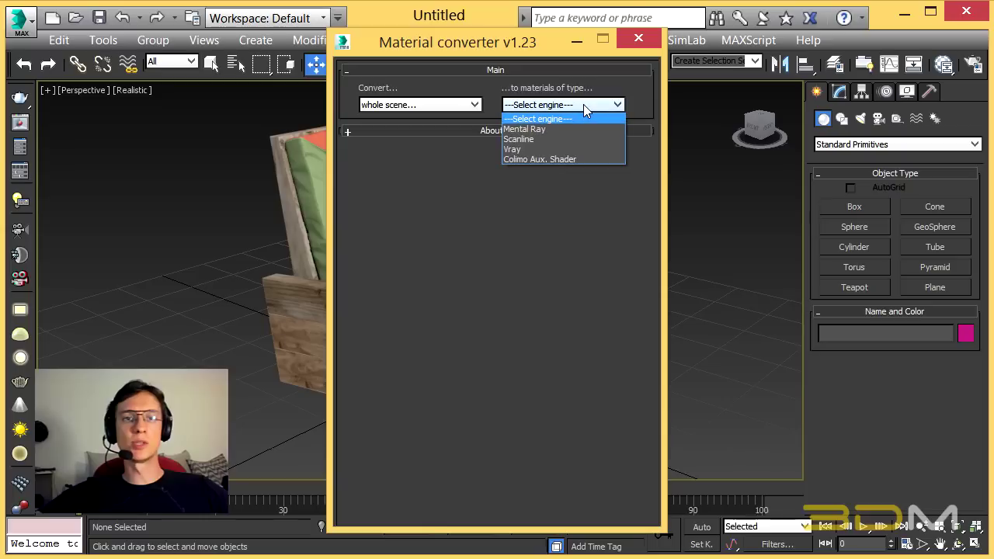
click(545, 137)
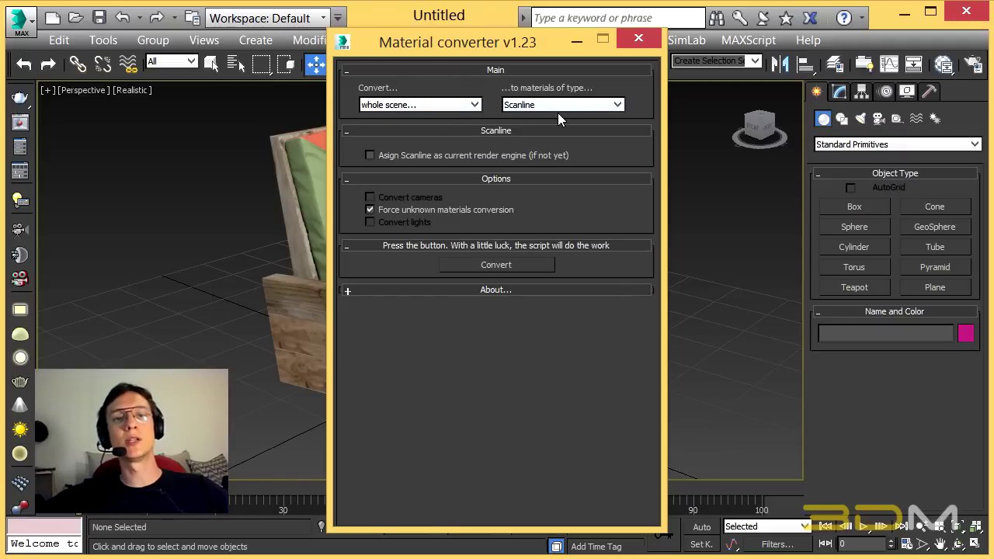
click(496, 264)
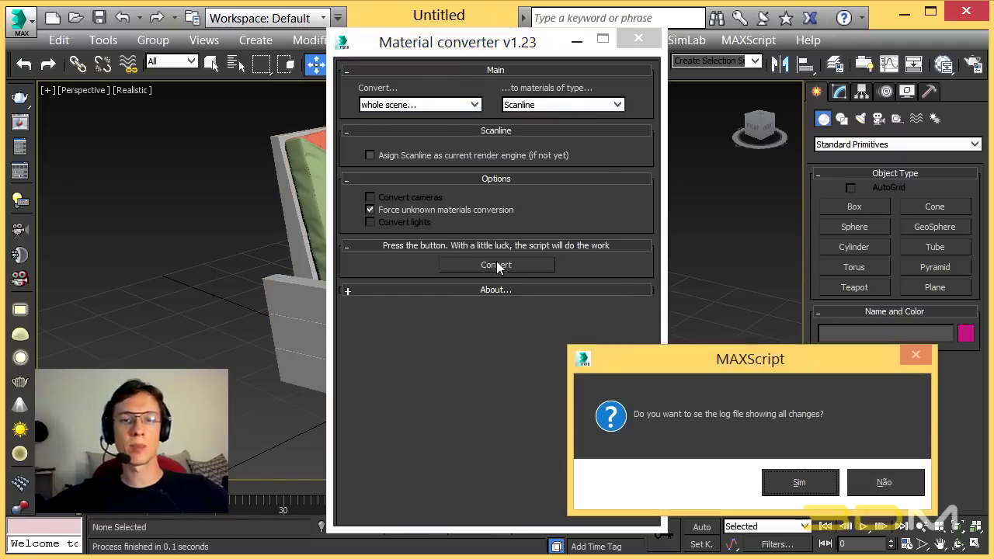
drag(793, 364, 550, 249)
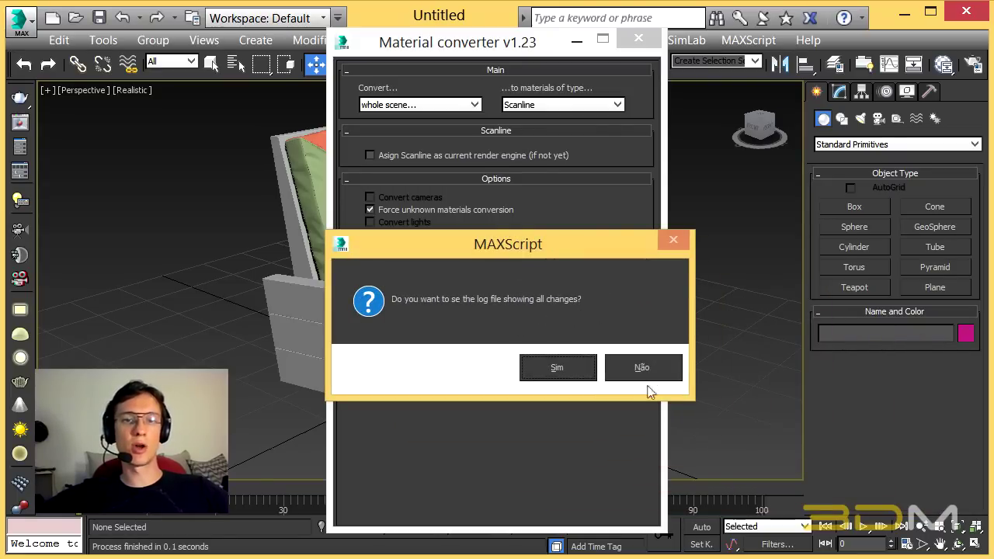
click(663, 376)
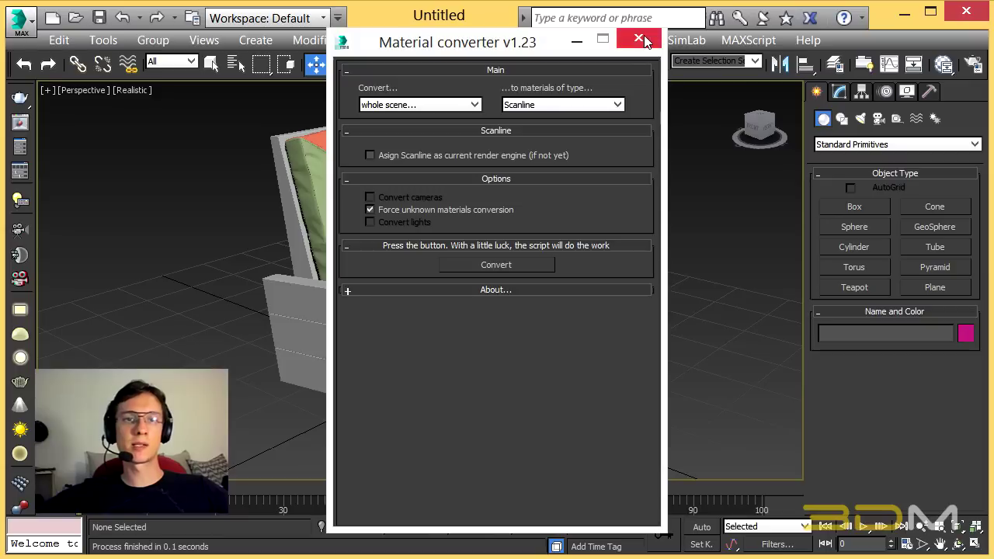
click(639, 38)
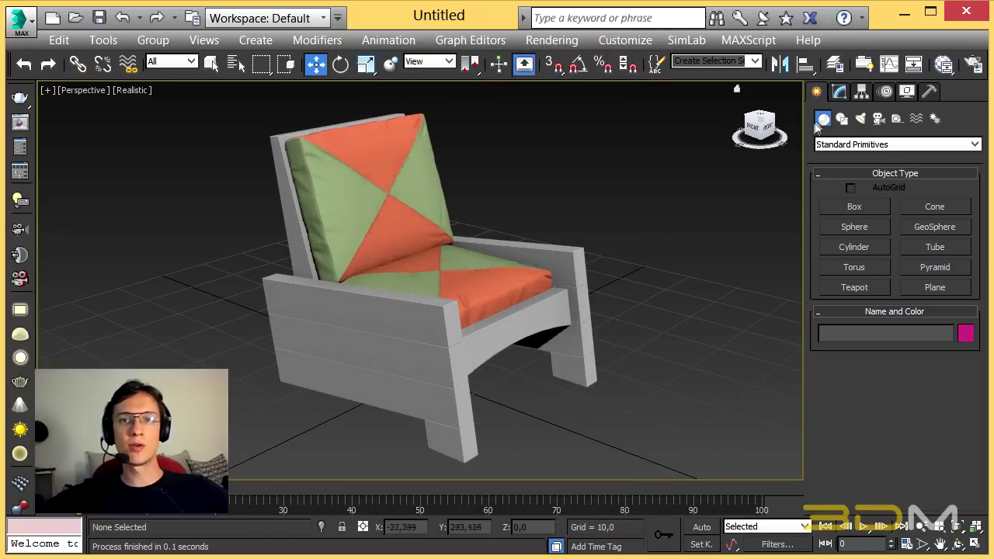
Open the Slate Material Editor and drag the Standard material nodes out of the VRayMtl stack
click(970, 64)
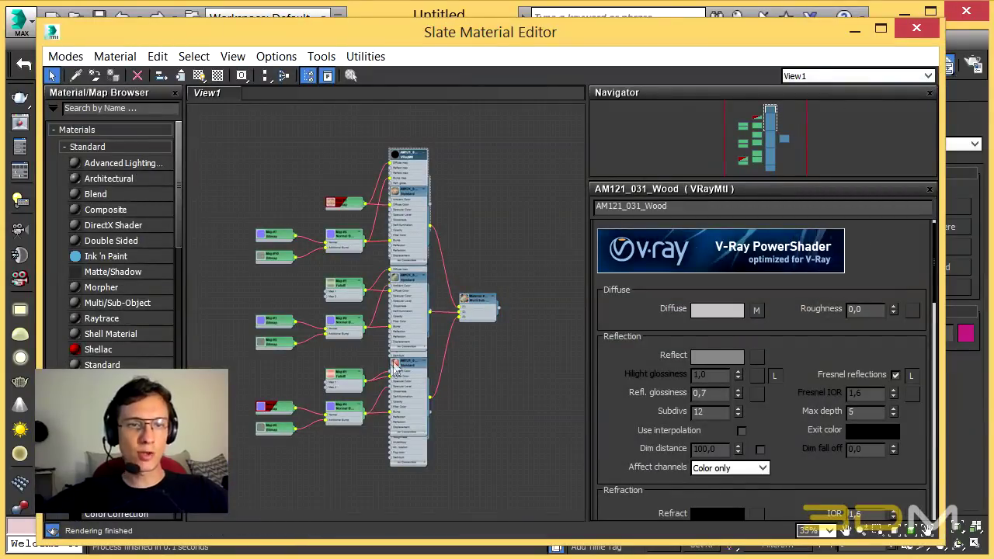
scroll(461, 297, up, 2)
mouse_move(381, 214)
mouse_down()
mouse_move(435, 213)
mouse_move(471, 186)
mouse_move(471, 144)
mouse_up()
scroll(472, 144, up, 2)
scroll(471, 144, up, 3)
scroll(473, 138, up, 3)
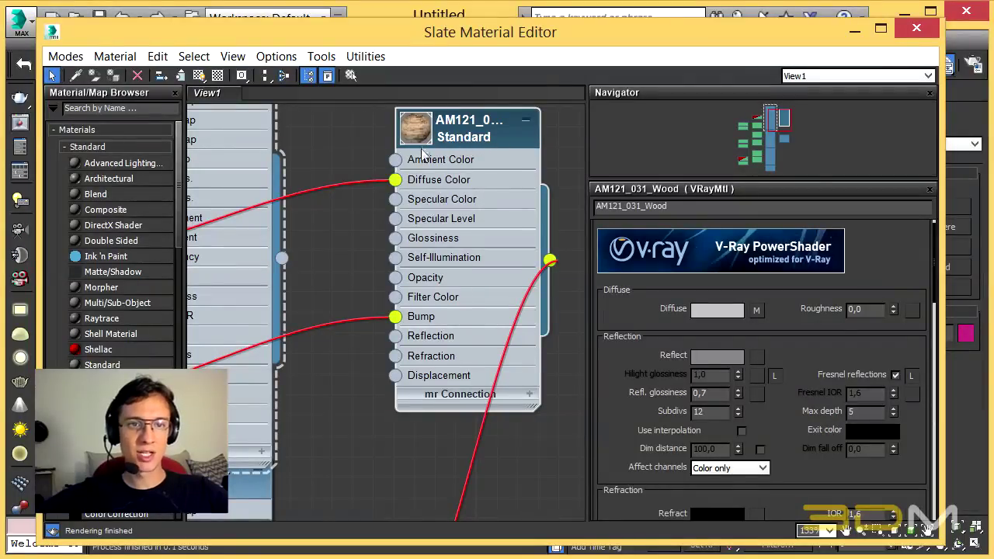
scroll(423, 148, down, 4)
scroll(443, 171, down, 3)
scroll(435, 194, down, 3)
mouse_move(394, 303)
mouse_down()
mouse_move(488, 344)
mouse_move(446, 365)
mouse_up()
scroll(446, 370, up, 3)
scroll(446, 369, up, 2)
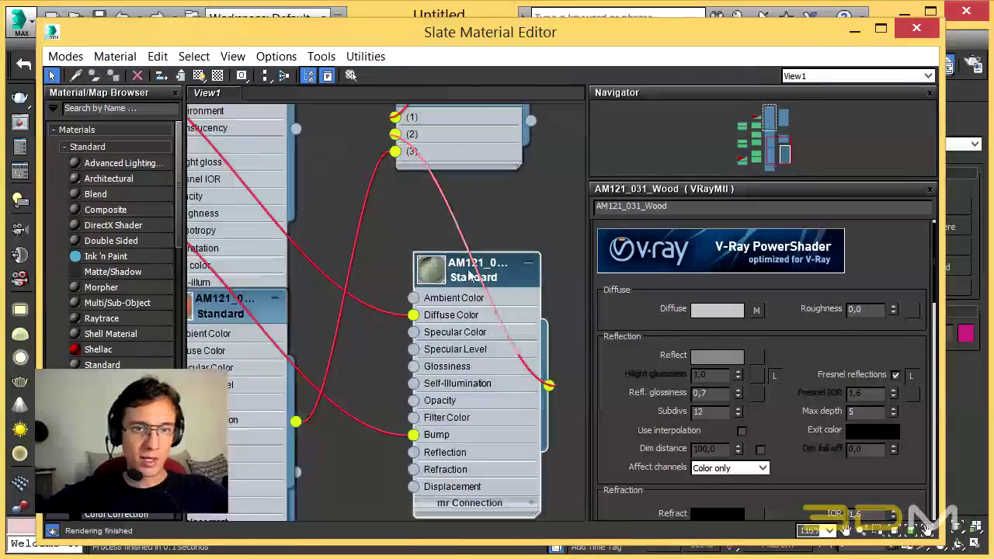
scroll(427, 256, down, 5)
mouse_move(381, 317)
mouse_down()
mouse_move(450, 448)
mouse_move(464, 439)
mouse_up()
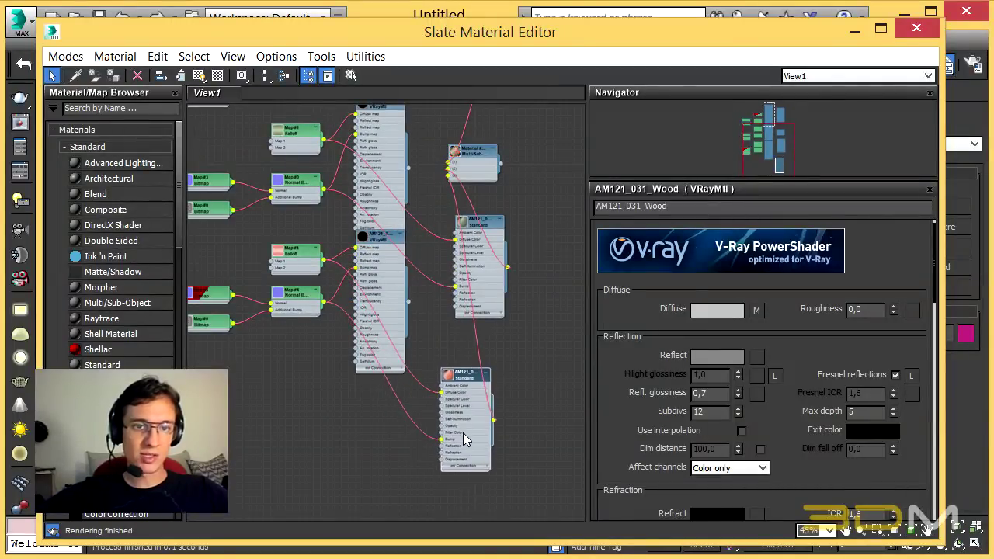
scroll(432, 411, up, 1)
scroll(509, 284, down, 2)
scroll(466, 233, down, 1)
scroll(446, 158, up, 1)
scroll(447, 158, up, 1)
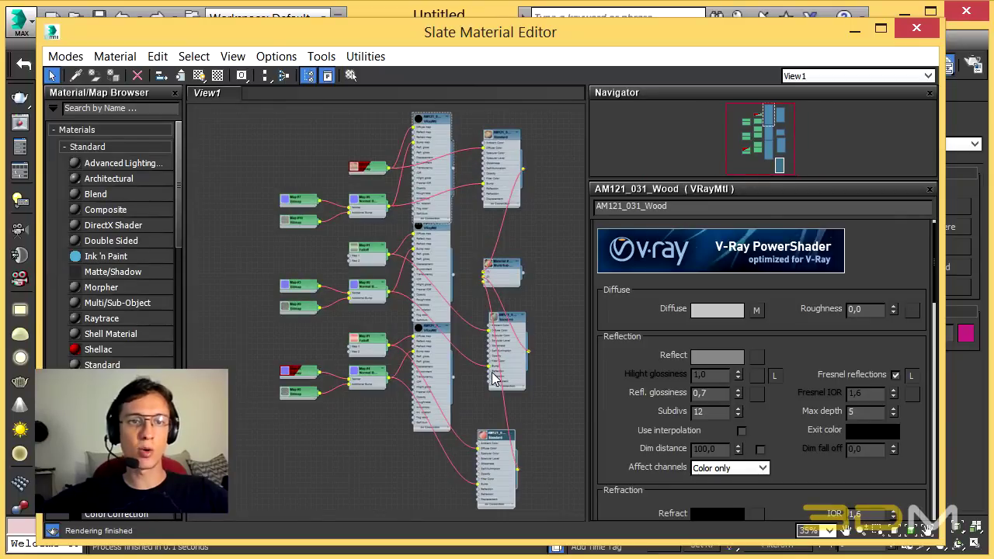
scroll(402, 250, up, 1)
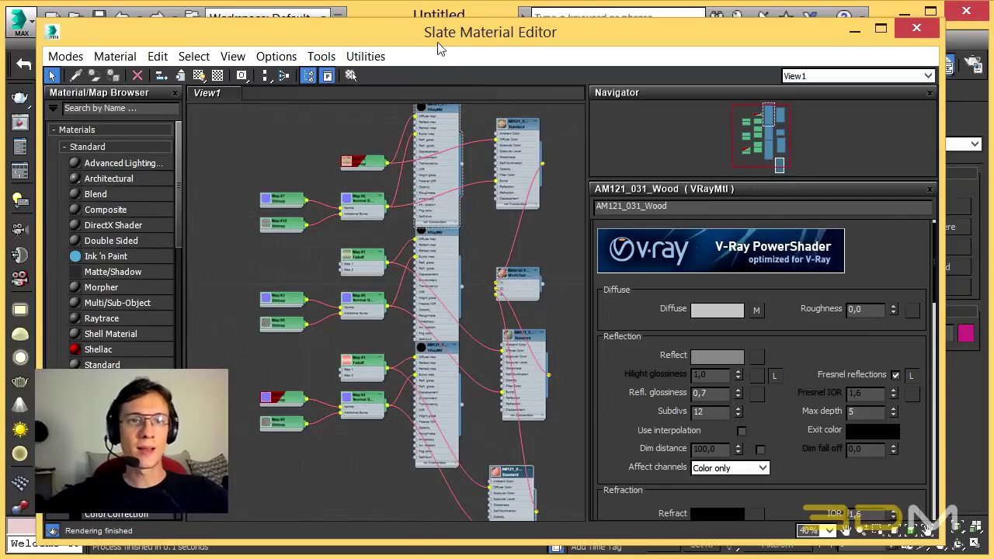
Show the AM121_031_Wood Standard material's parameters and turn on shaded viewport display
mouse_move(438, 40)
mouse_down()
mouse_move(500, 262)
mouse_move(501, 484)
mouse_up()
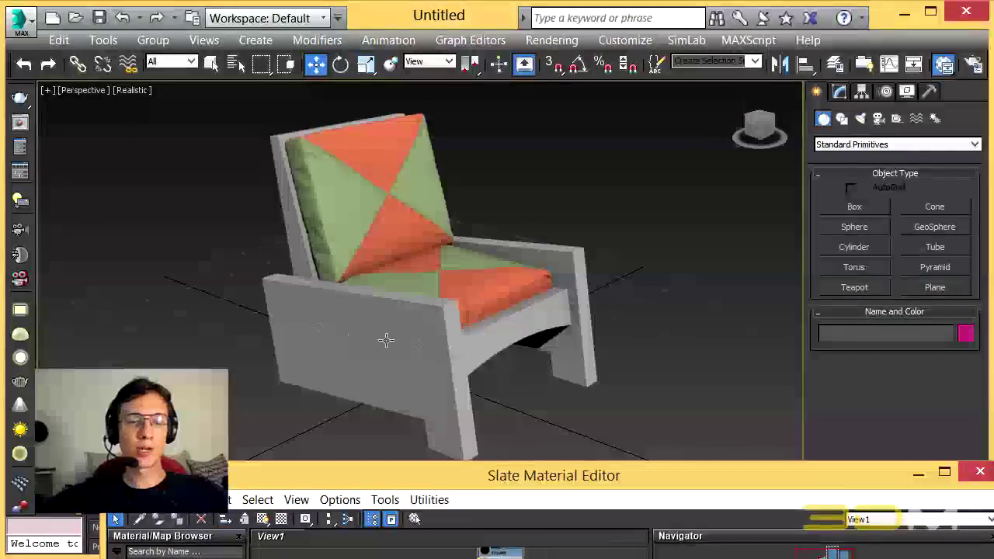
mouse_move(486, 471)
mouse_down()
mouse_move(477, 100)
mouse_move(458, 56)
mouse_up()
scroll(566, 181, up, 2)
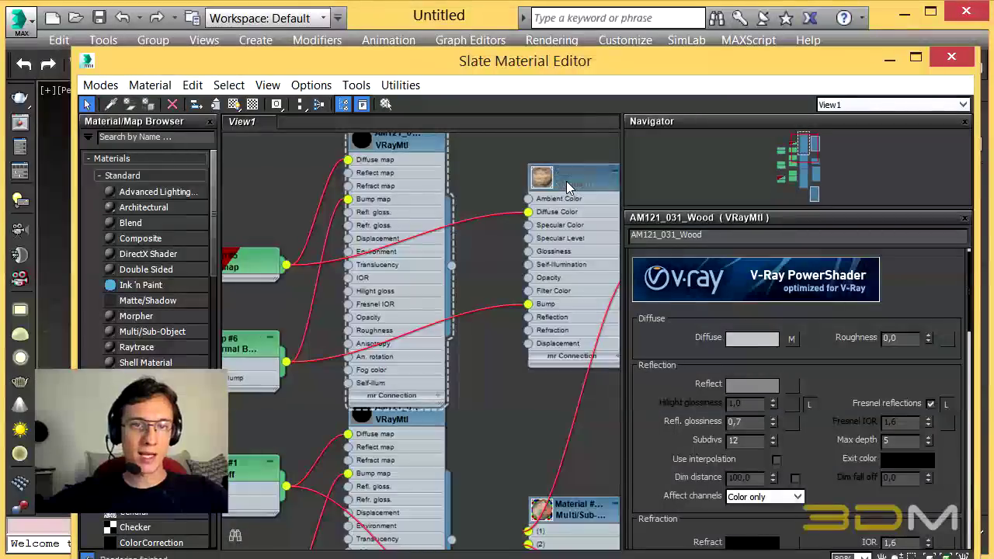
double_click(566, 181)
scroll(505, 230, down, 2)
scroll(505, 230, up, 2)
scroll(349, 272, down, 2)
scroll(346, 273, up, 2)
mouse_move(313, 260)
mouse_down()
mouse_move(284, 246)
mouse_move(313, 261)
mouse_up()
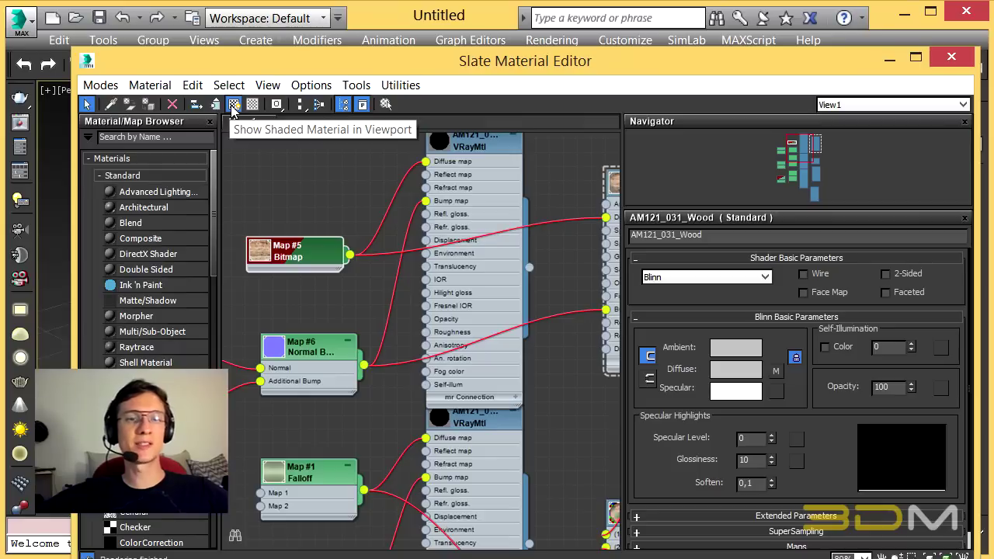
click(232, 110)
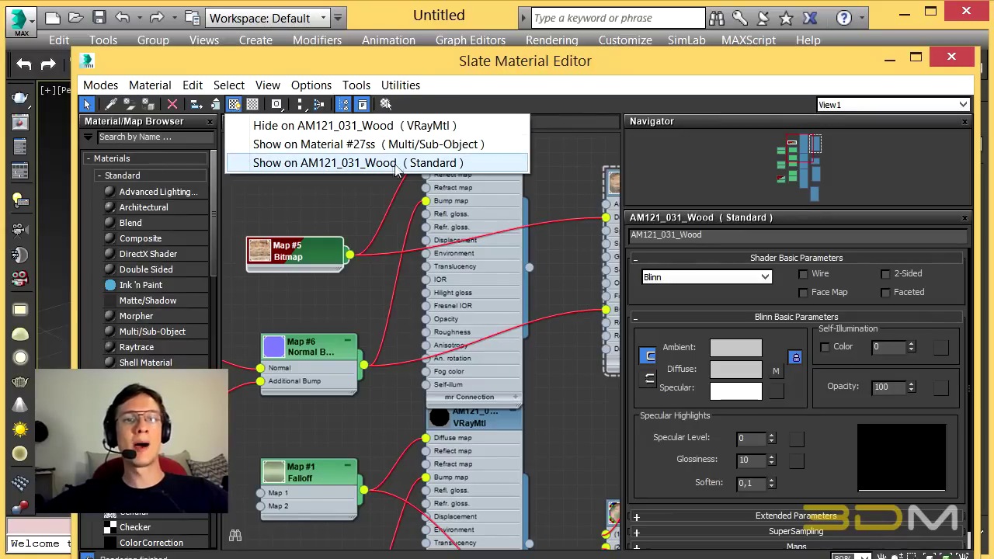
Display AM121_031_Wood (Standard) shaded on the chair and close the Slate Material Editor
click(432, 166)
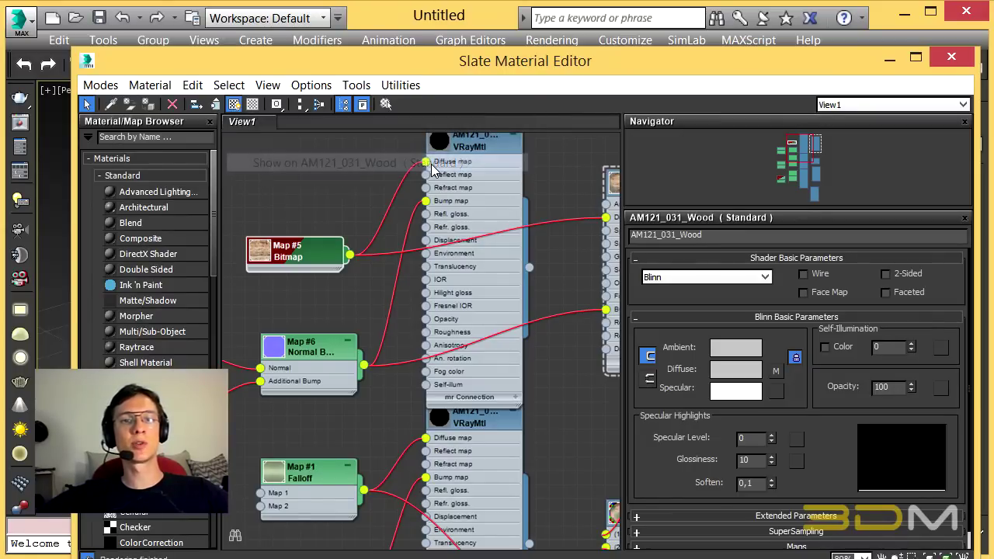
mouse_move(570, 70)
mouse_down()
mouse_move(563, 496)
mouse_move(559, 104)
mouse_up()
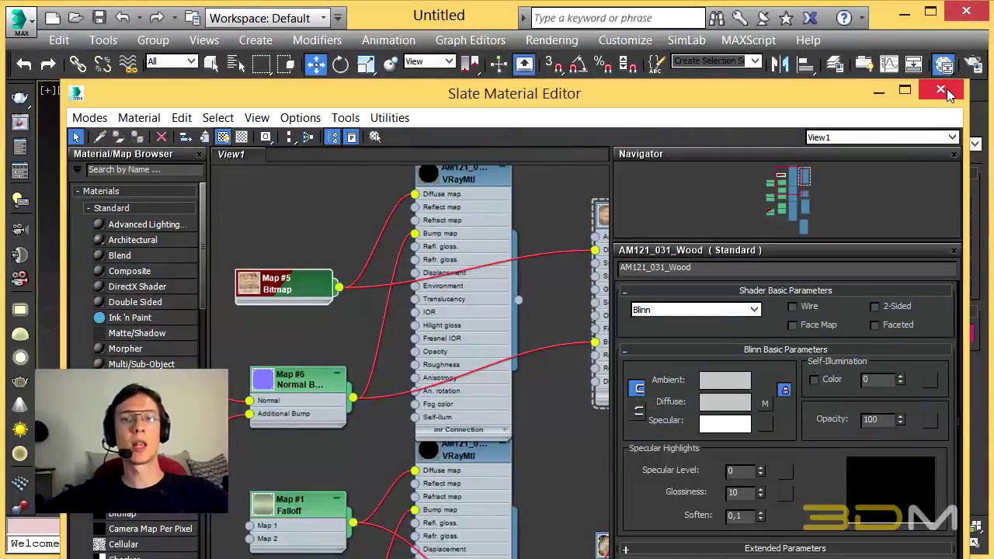
click(941, 92)
Orbit and zoom around the now textured chair, then switch to Chrome
alt+middle_drag(388, 256, 440, 249)
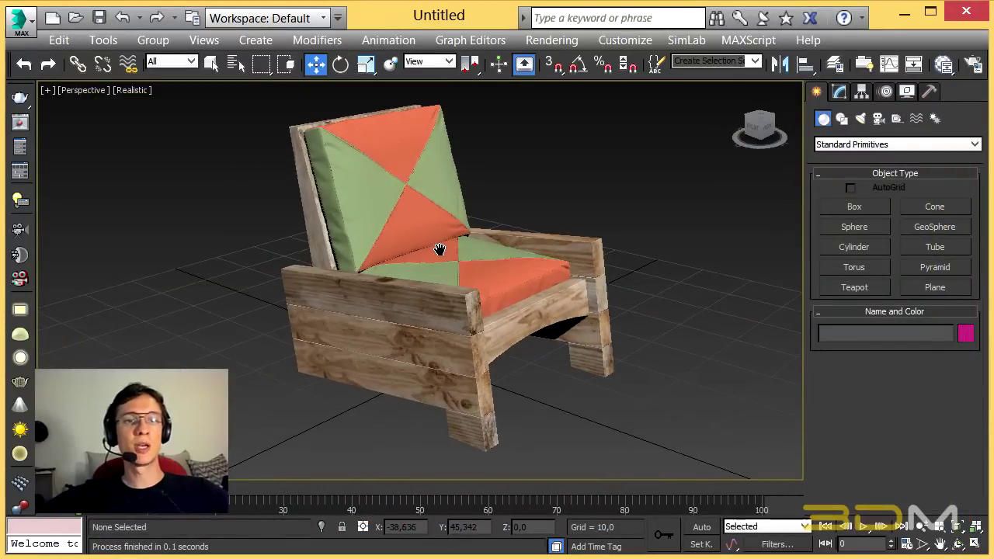
scroll(404, 327, down, 3)
scroll(434, 311, up, 4)
scroll(445, 306, up, 2)
scroll(445, 306, down, 2)
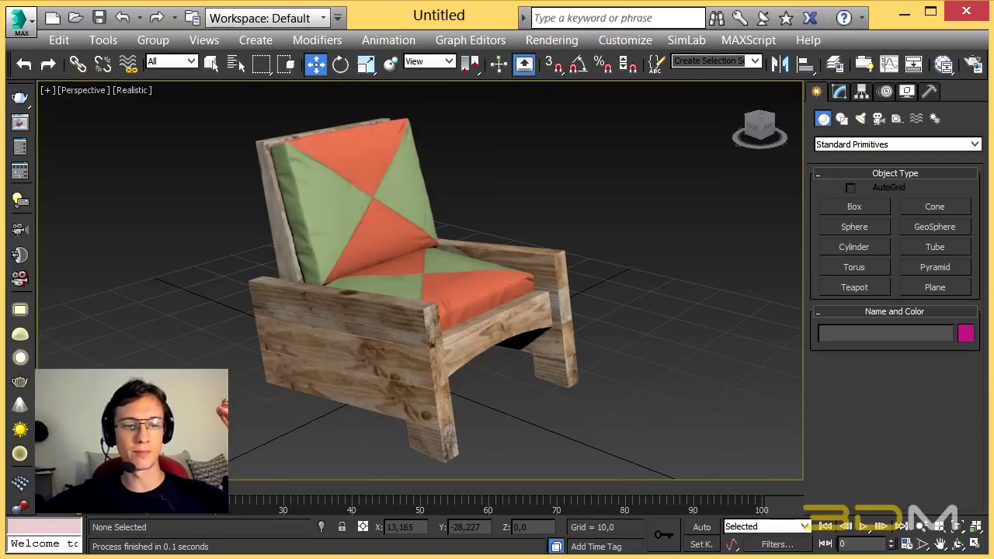
key(alt+Tab)
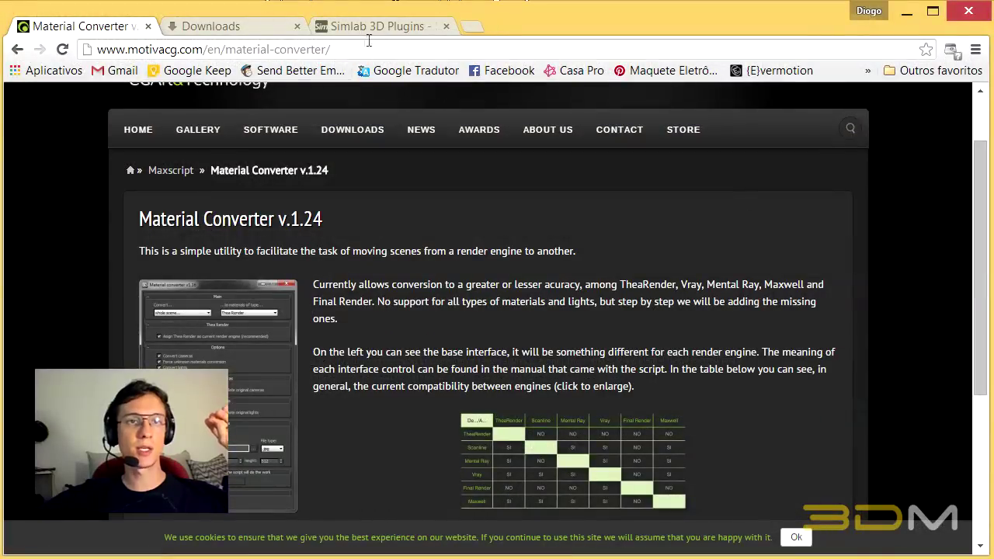
Switch to the Simlab 3D Plugins tab showing the SimLab SketchUp exporter for 3ds Max
click(378, 28)
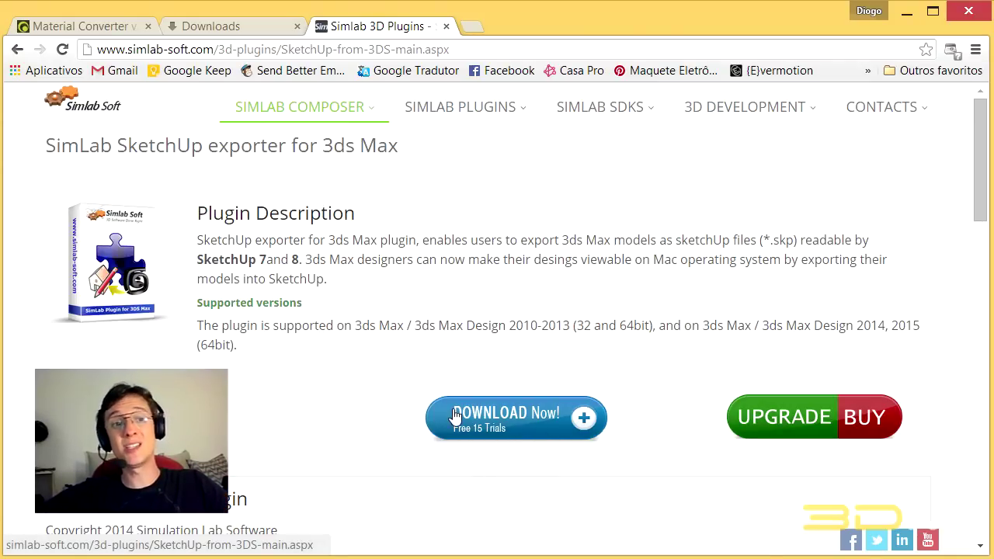
Scroll through the SimLab exporter's Download and Buy sections, then back to the page title
scroll(541, 353, down, 2)
scroll(541, 353, down, 5)
scroll(541, 354, down, 5)
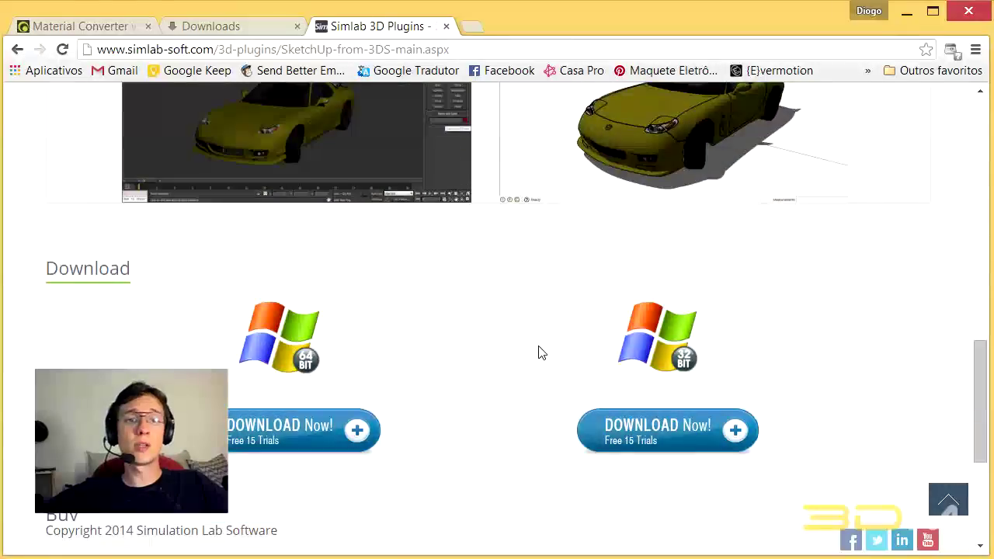
scroll(541, 353, down, 3)
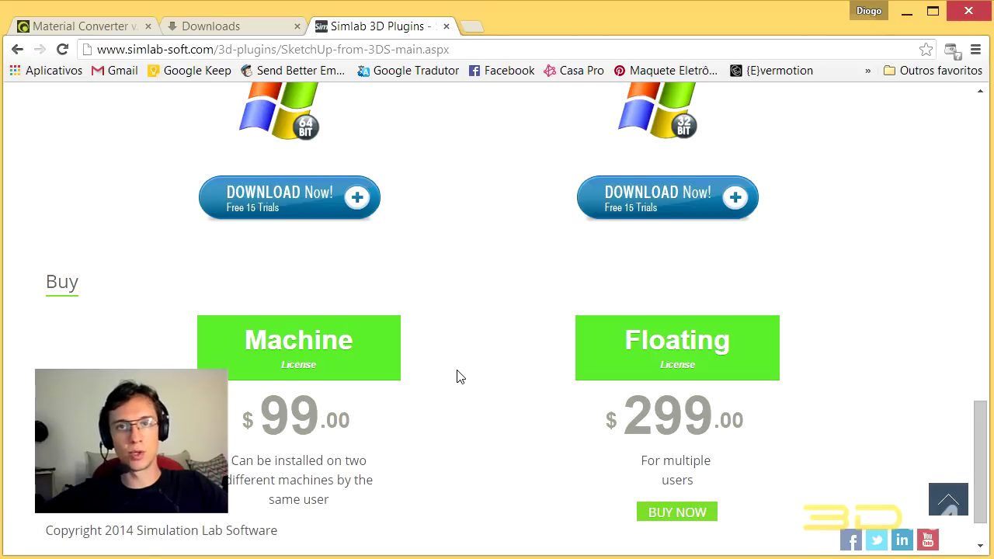
scroll(458, 372, up, 10)
scroll(461, 284, up, 10)
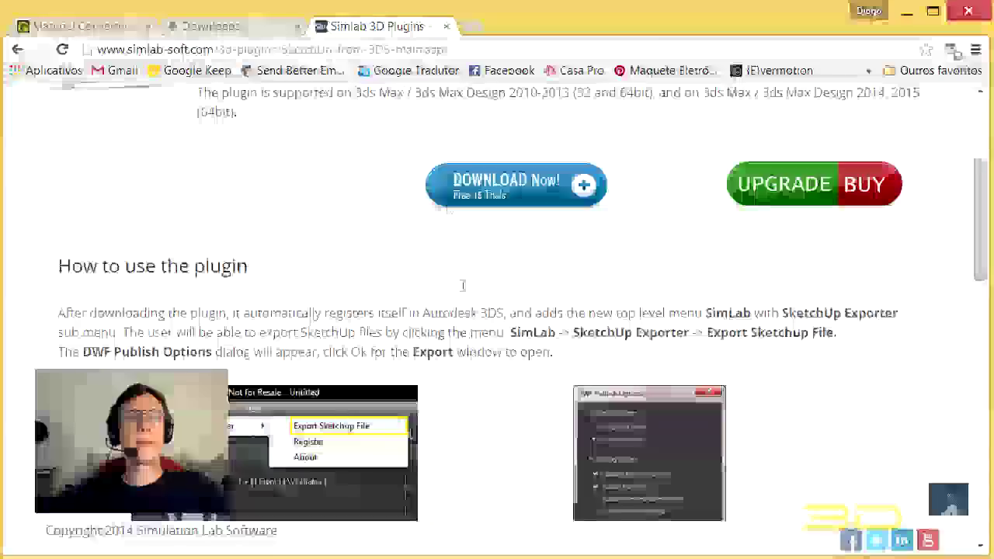
scroll(433, 195, up, 8)
mouse_move(47, 146)
mouse_down()
mouse_move(221, 151)
mouse_move(402, 137)
mouse_up()
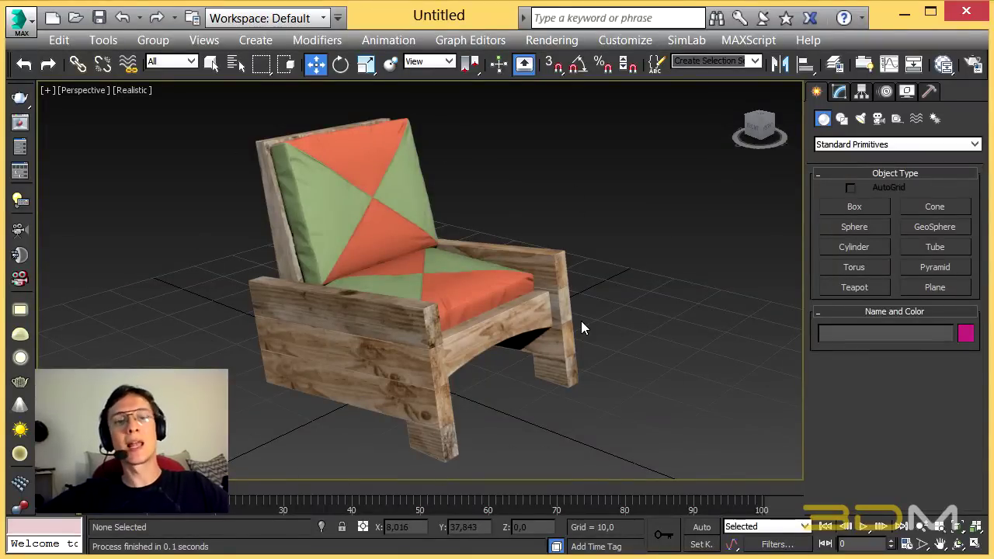
Select the chair and run SimLab's Sketchup Exporter > Export Sketchup File command
click(479, 289)
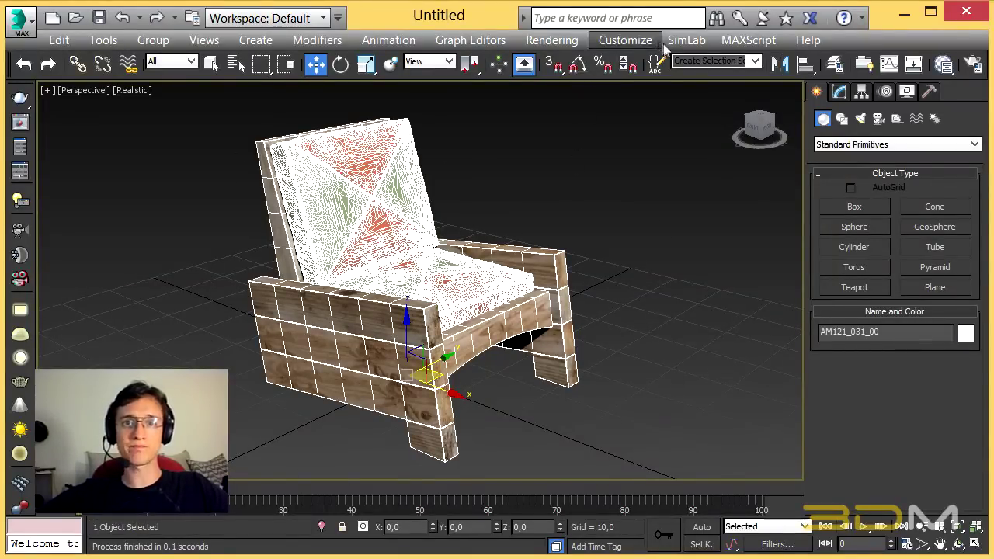
click(699, 42)
mouse_move(737, 62)
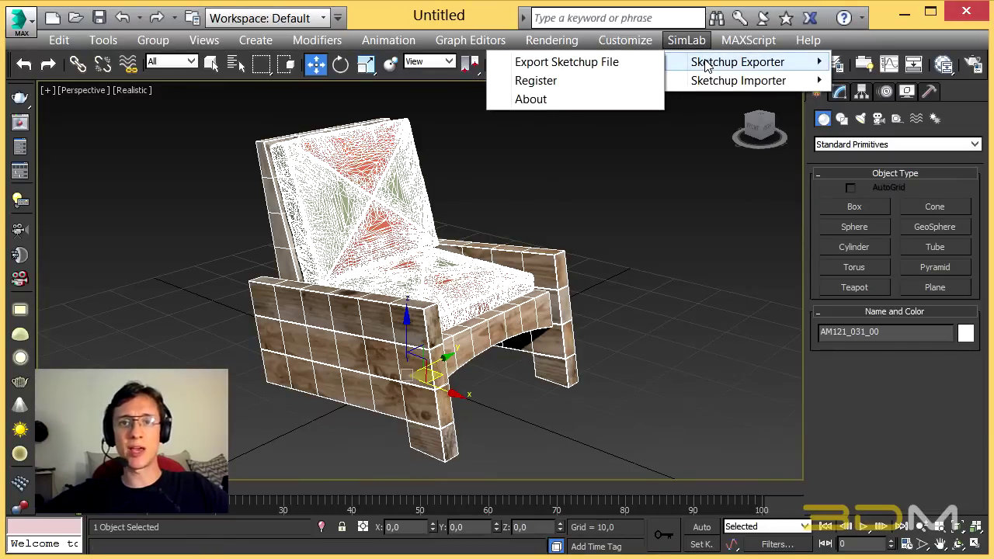
click(592, 70)
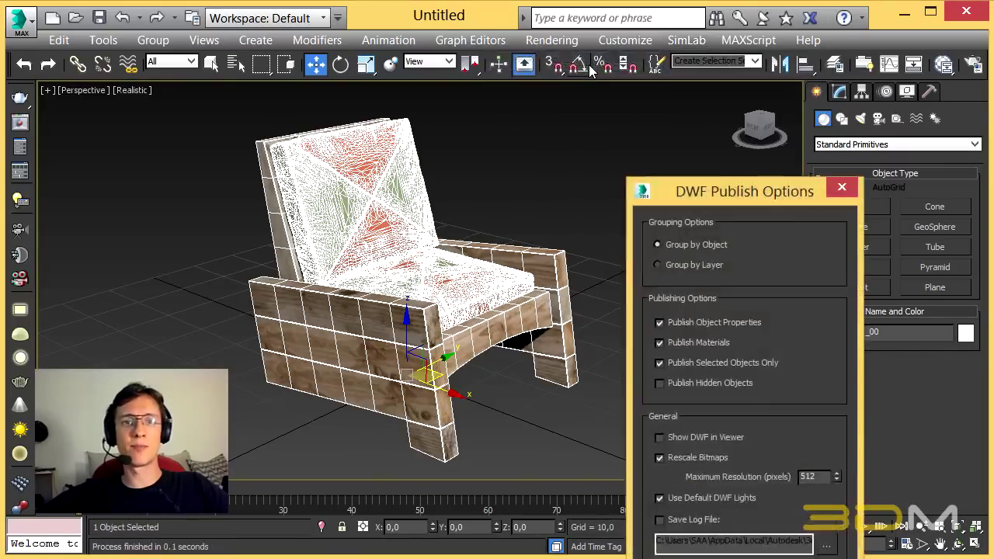
Accept the DWF Publish Options, then pick POLTRONA-01.skp in the SketchUp Export save dialog
drag(736, 190, 465, 48)
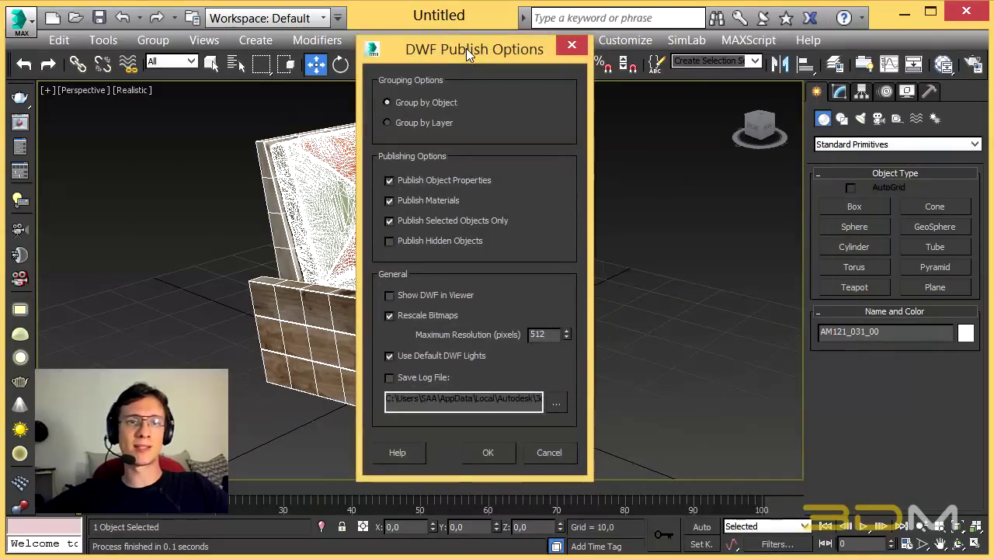
click(503, 454)
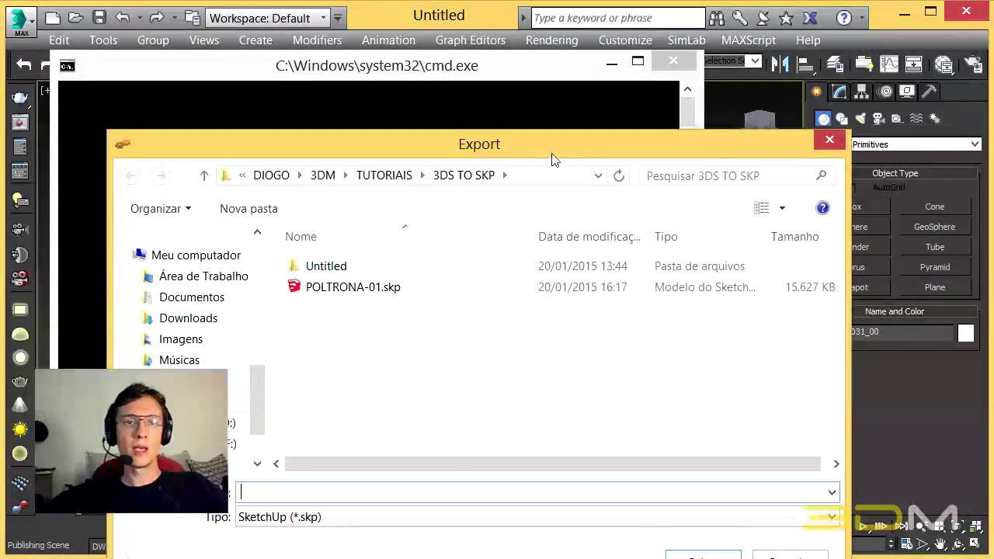
drag(554, 155, 506, 62)
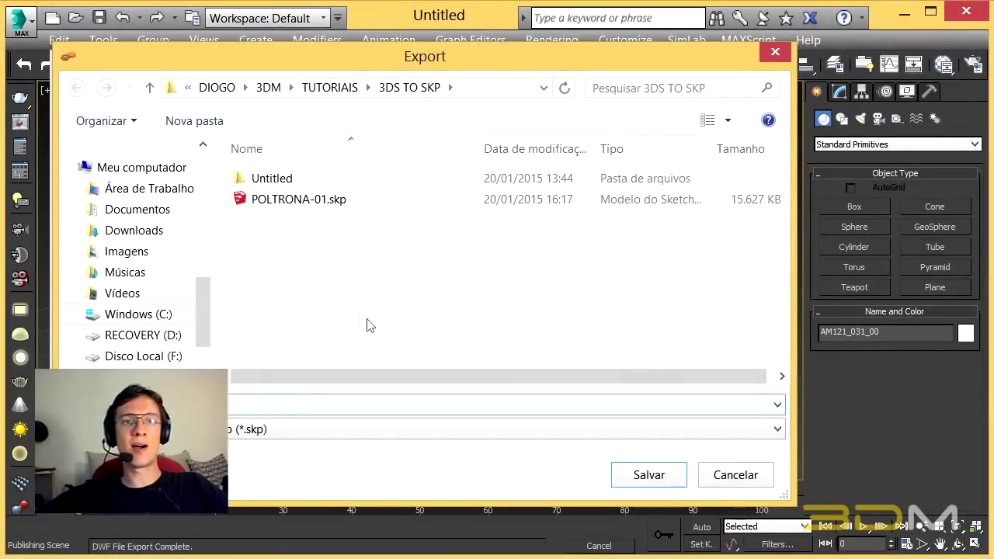
click(291, 202)
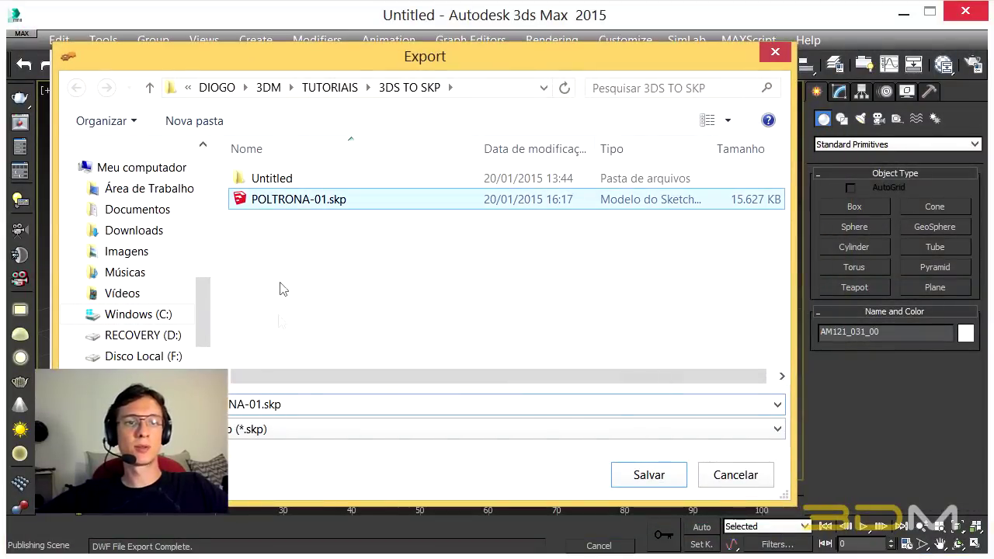
Save the export as POLTRONA-02.skp in the 3DS TO SKP folder and deselect the chair
click(261, 404)
click(260, 404)
key(BackSpace)
text(2)
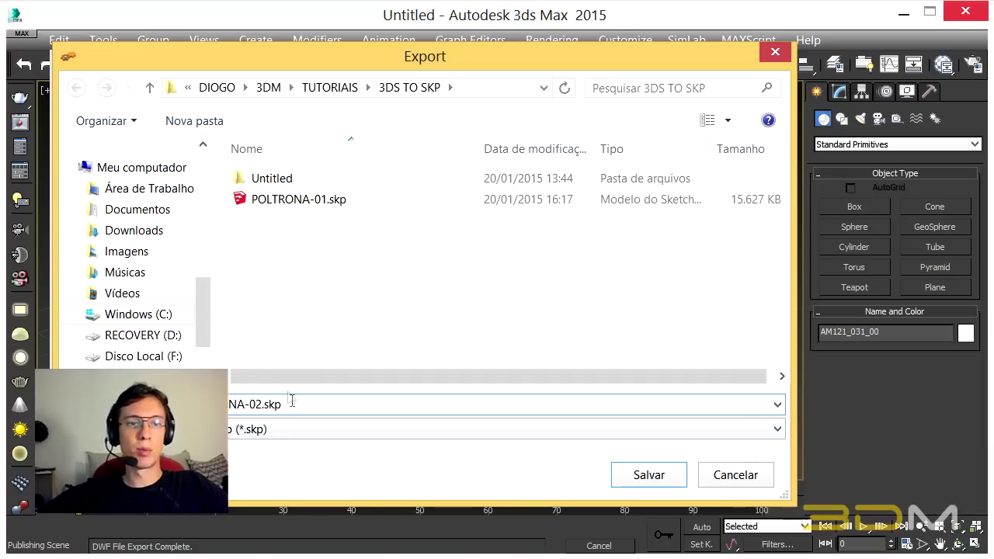
click(665, 475)
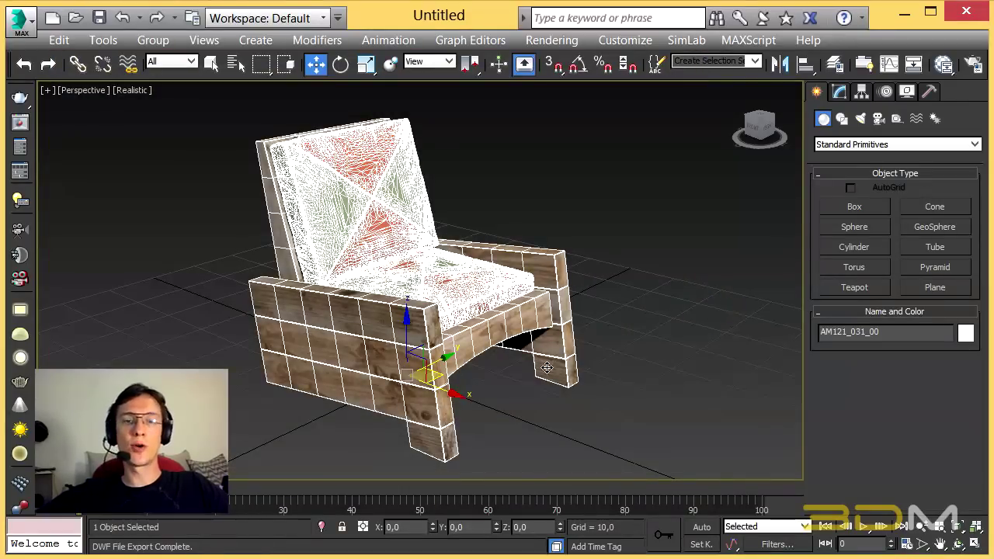
click(623, 333)
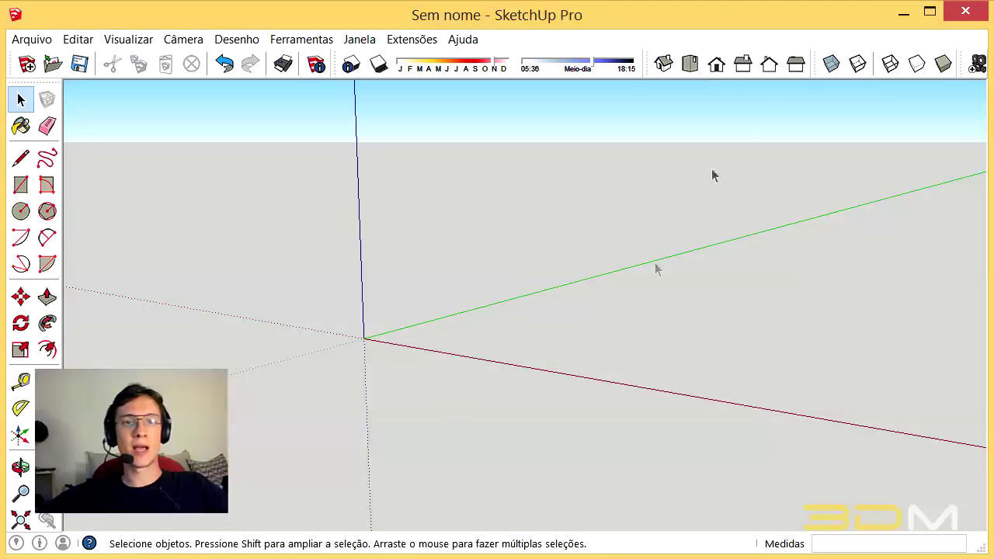
Open POLTRONA-02.skp without saving the untitled model, and orbit the chair into 3D
click(53, 63)
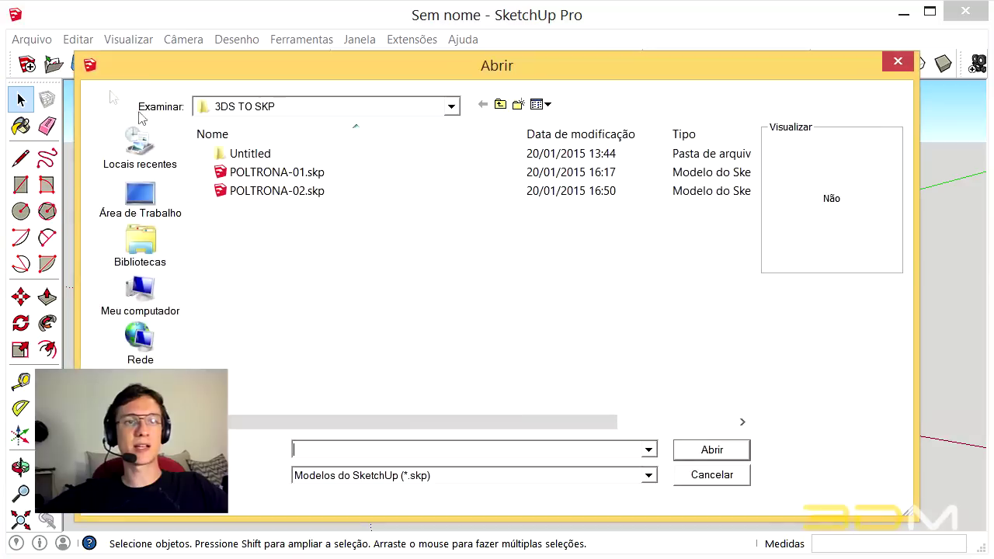
click(288, 196)
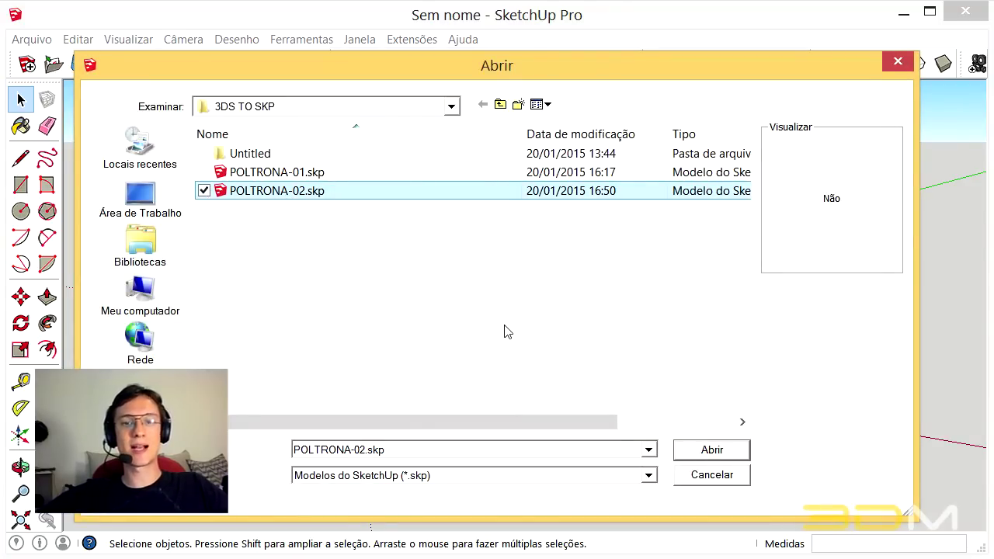
click(744, 456)
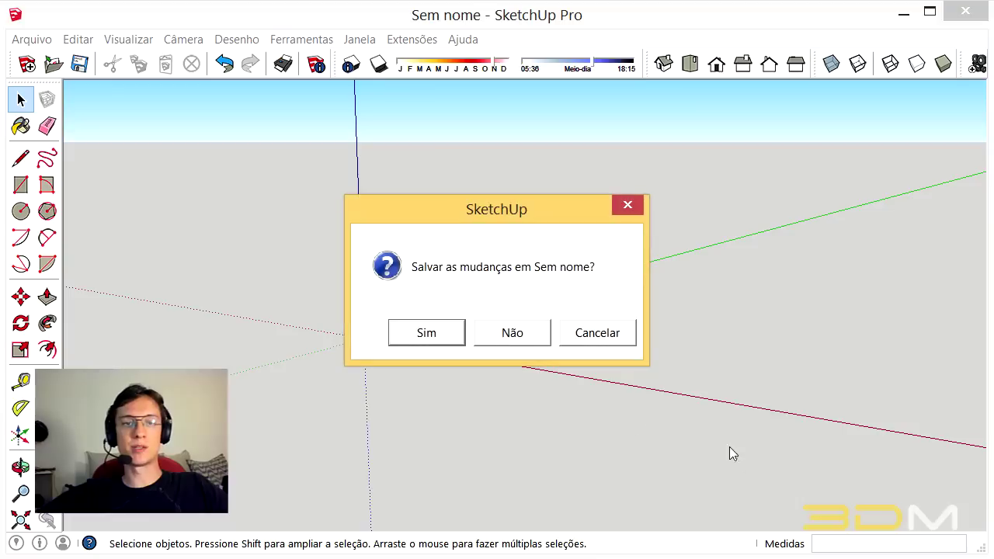
click(514, 333)
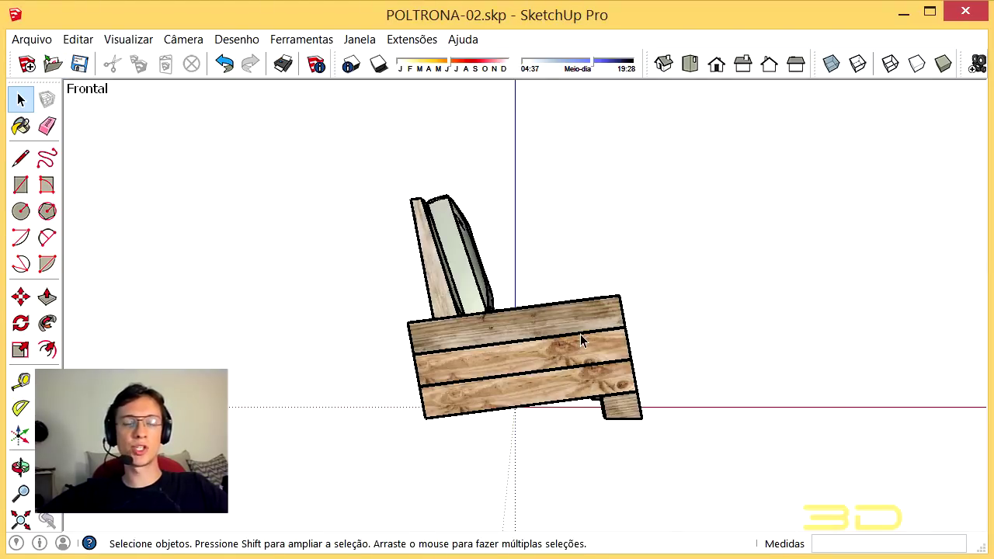
middle_drag(580, 340, 517, 455)
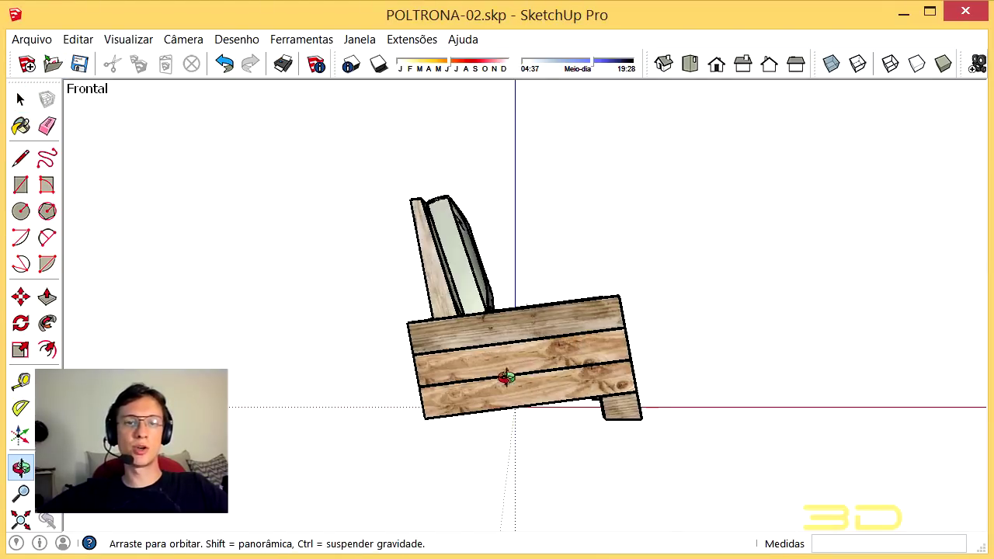
Zoom into the backrest cushion, back out, then onto the front armrest, and pan the view
scroll(517, 455, up, 2)
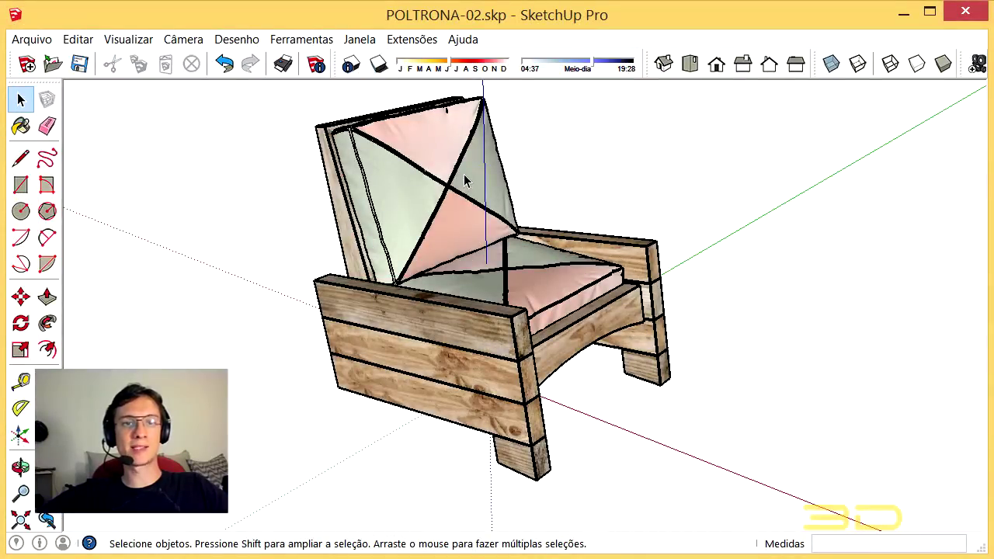
scroll(464, 181, up, 2)
scroll(464, 181, up, 2)
scroll(464, 181, up, 2)
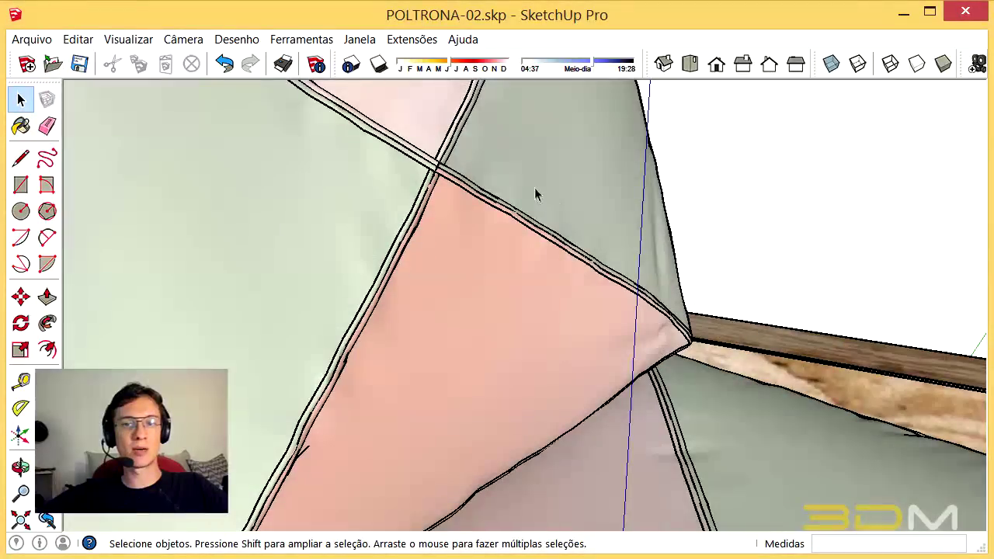
scroll(540, 194, down, 3)
scroll(553, 189, down, 2)
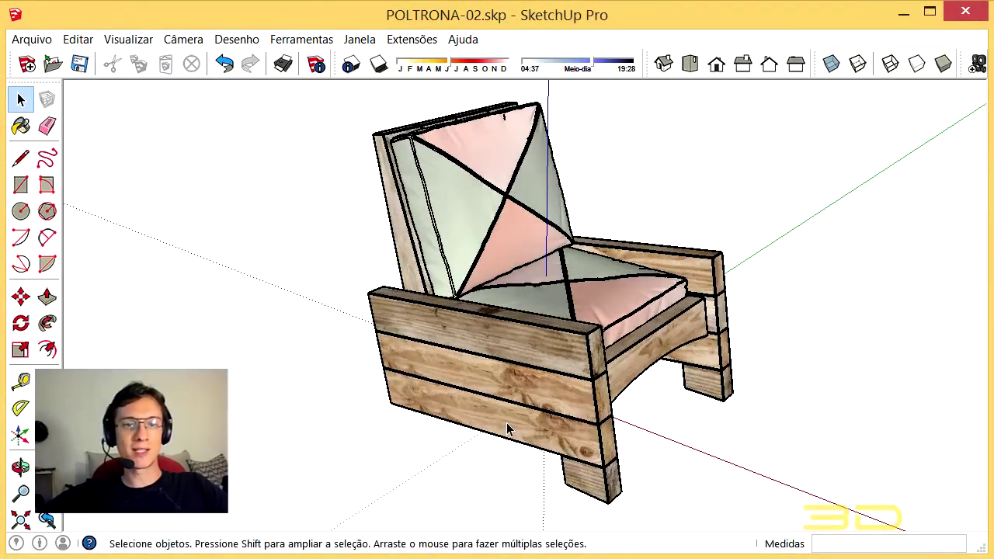
scroll(507, 429, up, 2)
scroll(506, 429, up, 1)
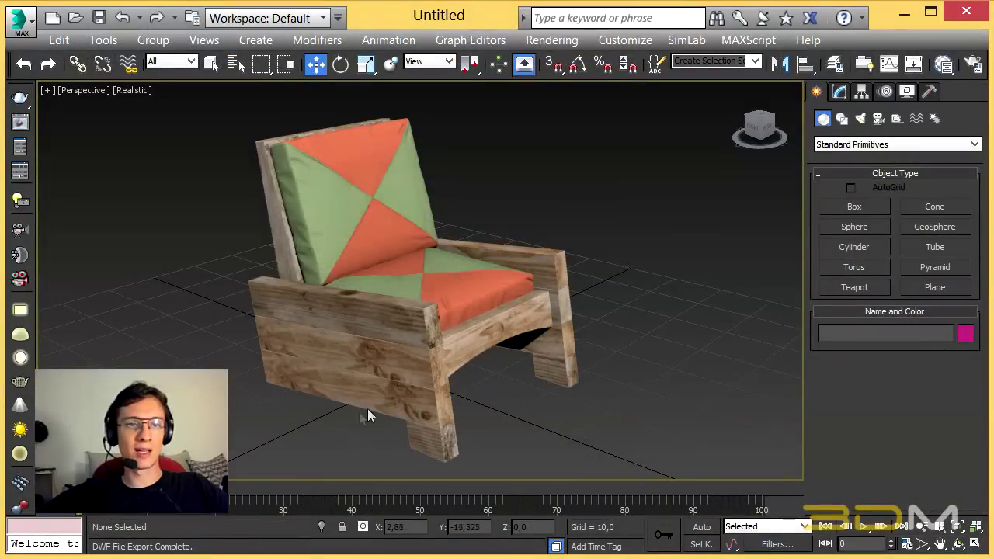
middle_drag(362, 412, 424, 366)
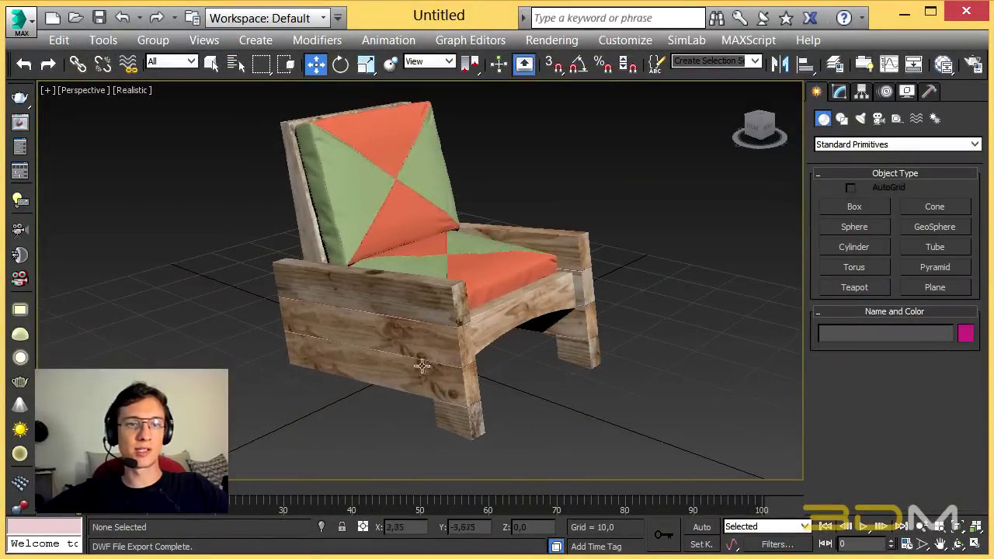
scroll(424, 366, up, 4)
scroll(445, 378, down, 7)
scroll(445, 378, up, 4)
scroll(445, 378, down, 3)
scroll(458, 337, up, 2)
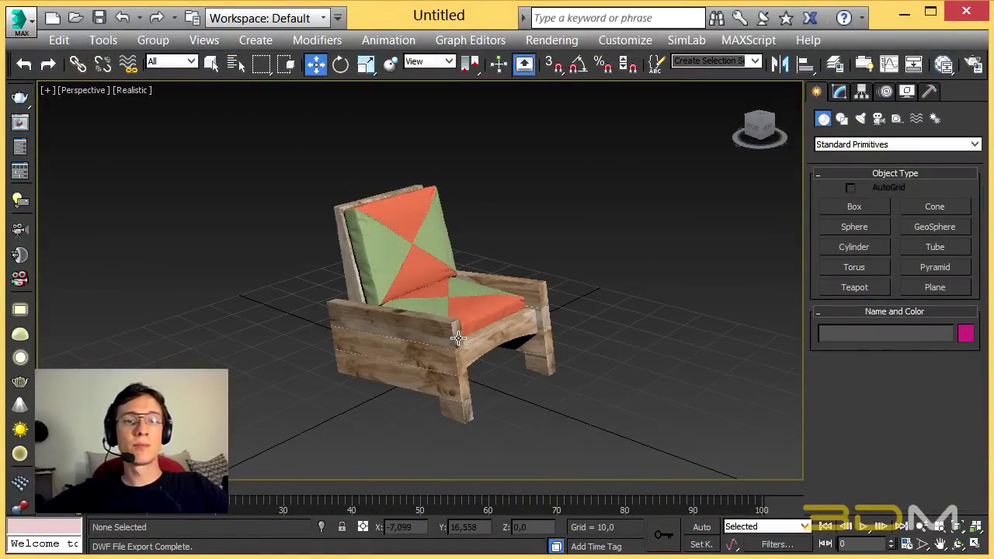
scroll(443, 349, up, 2)
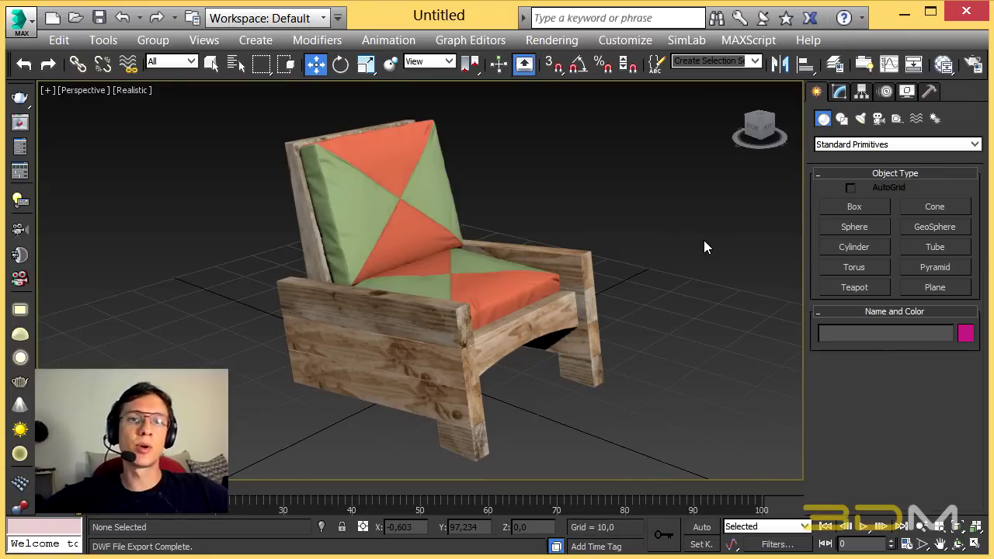
click(688, 41)
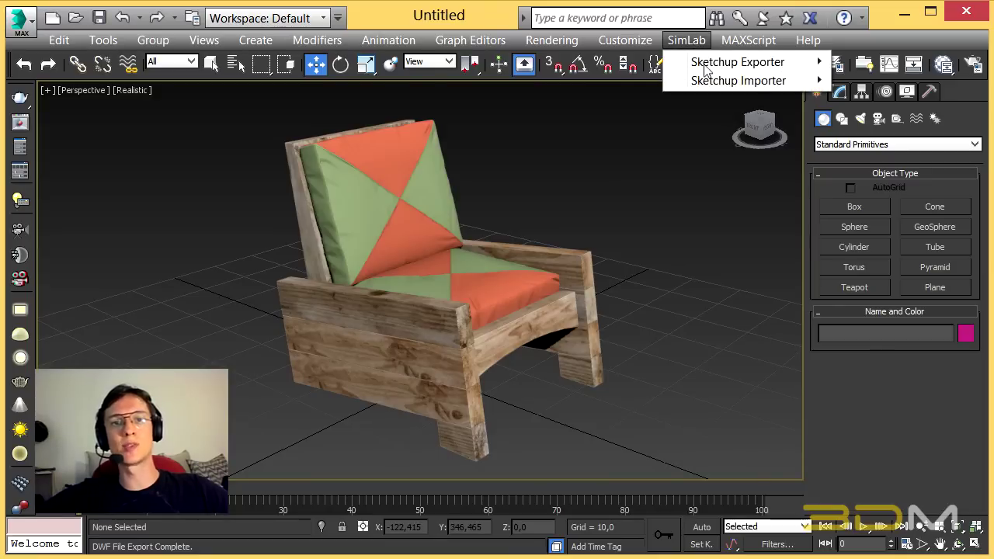
mouse_move(738, 62)
click(567, 63)
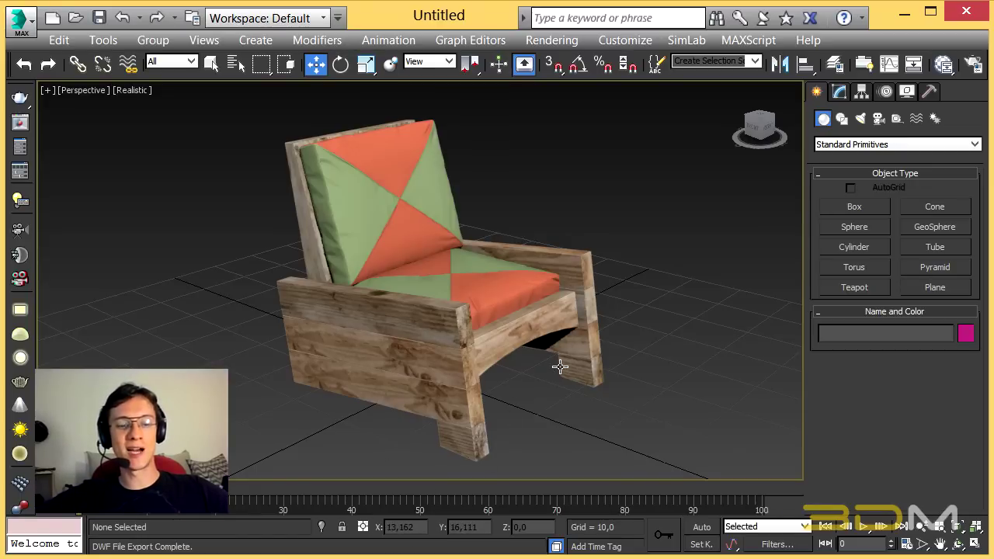
mouse_move(594, 303)
alt+middle_down()
mouse_move(381, 286)
mouse_move(641, 295)
mouse_move(559, 347)
mouse_move(605, 266)
mouse_move(644, 289)
mouse_move(604, 321)
mouse_move(604, 304)
alt+middle_up()
alt+middle_drag(466, 272, 381, 271)
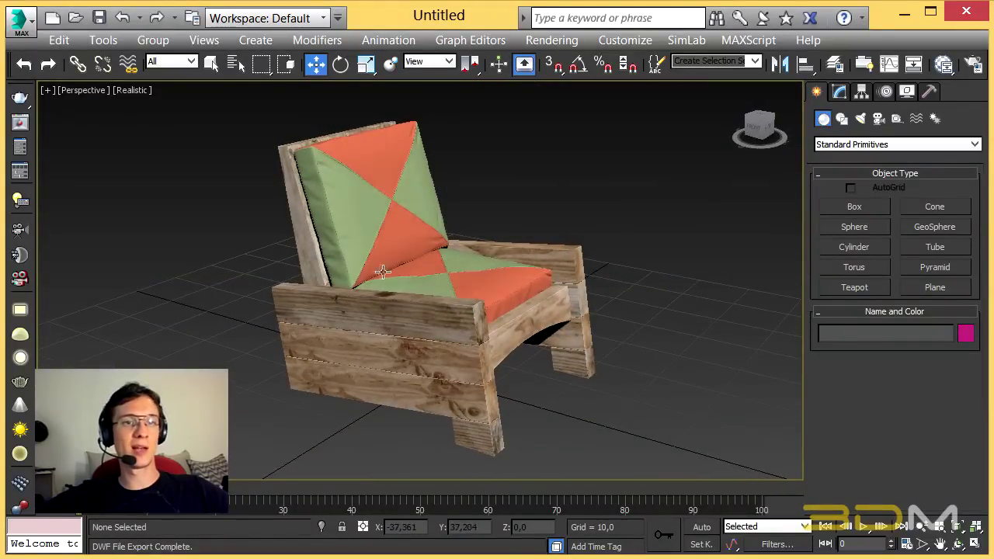
mouse_move(559, 295)
alt+middle_down()
mouse_move(386, 249)
mouse_move(435, 295)
mouse_move(466, 279)
alt+middle_up()
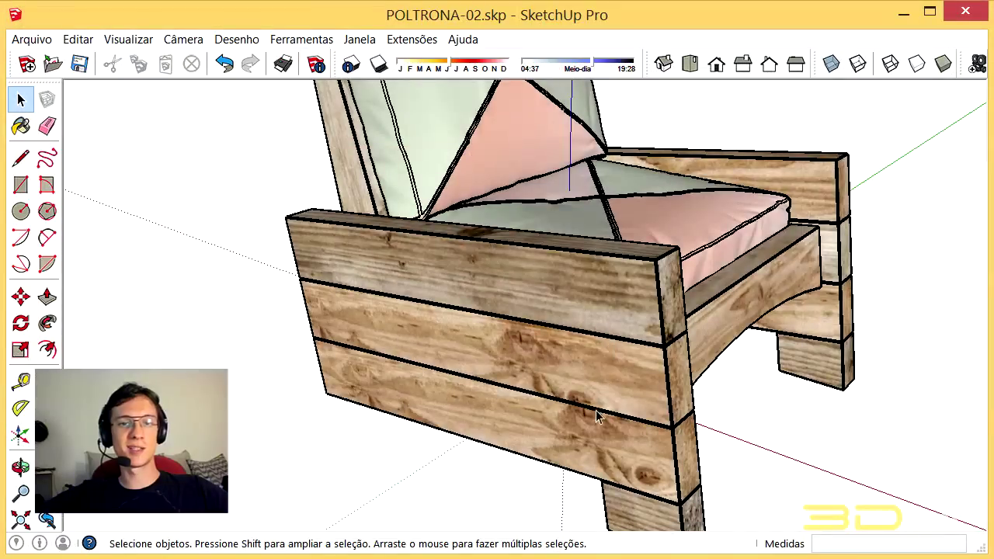
scroll(525, 303, down, 5)
scroll(525, 302, down, 2)
mouse_move(526, 303)
middle_down()
mouse_move(421, 251)
mouse_move(170, 299)
mouse_move(787, 202)
mouse_move(443, 279)
mouse_move(380, 361)
mouse_move(426, 453)
middle_up()
scroll(426, 388, down, 3)
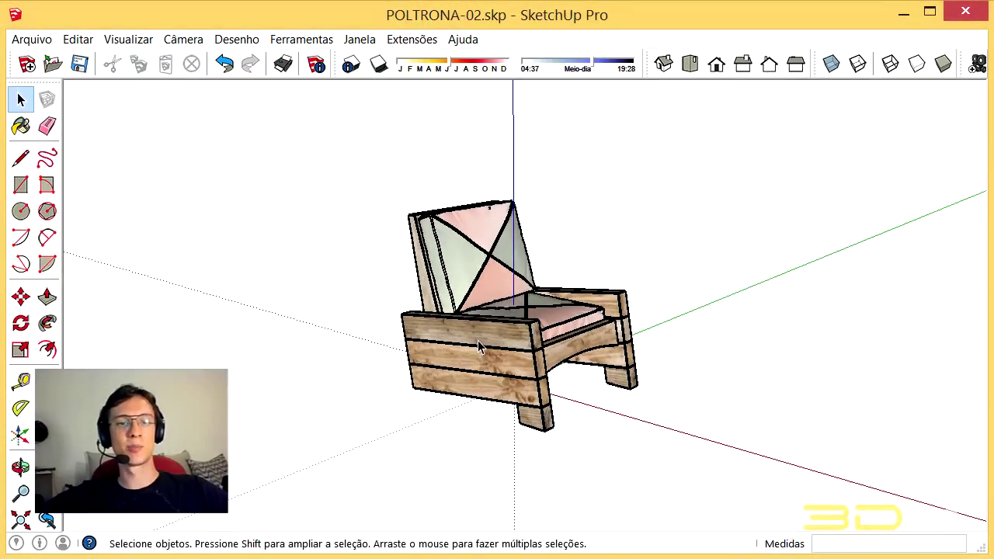
scroll(567, 286, up, 4)
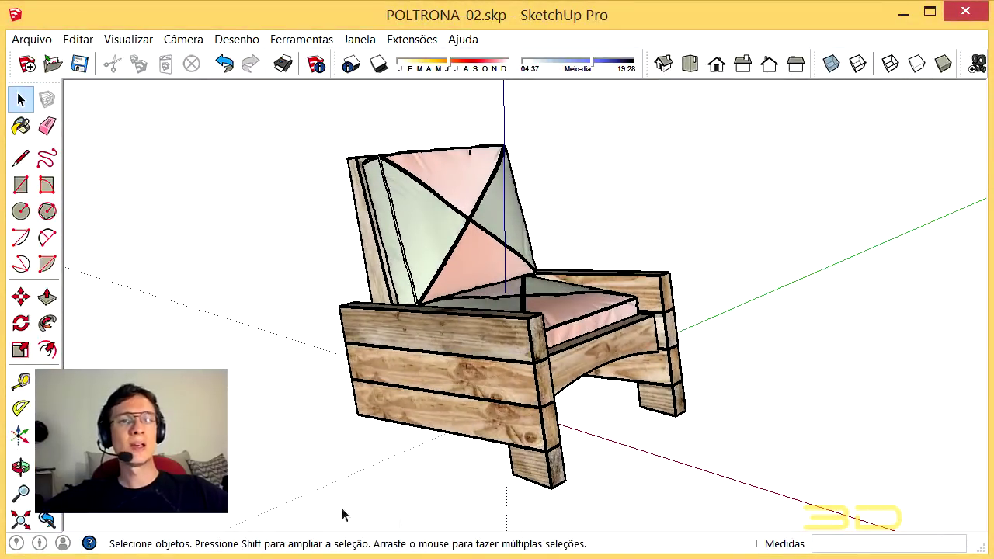